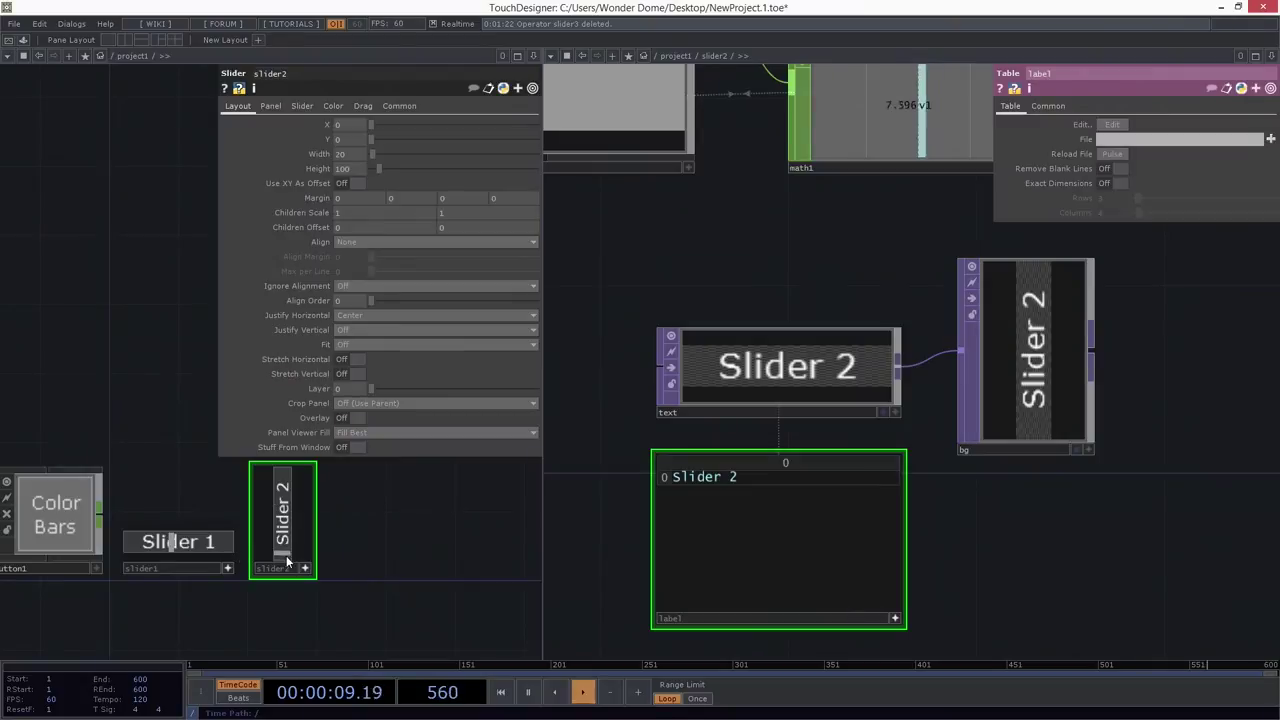
- Test the Slider 2 handle, moving it up and back to its lowest position, and return to the project1 network
mouse_move(287, 557)
mouse_down()
mouse_move(292, 532)
mouse_move(285, 545)
mouse_up()
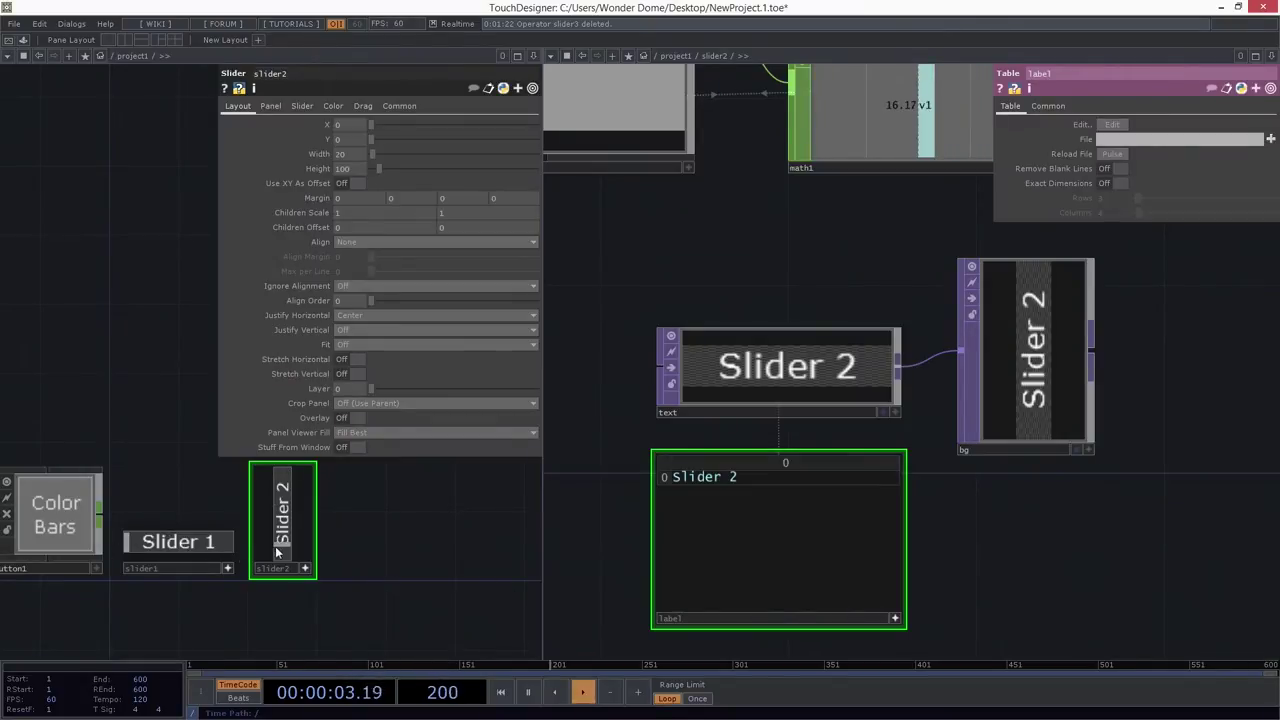
drag(276, 548, 291, 583)
scroll(690, 373, down, 2)
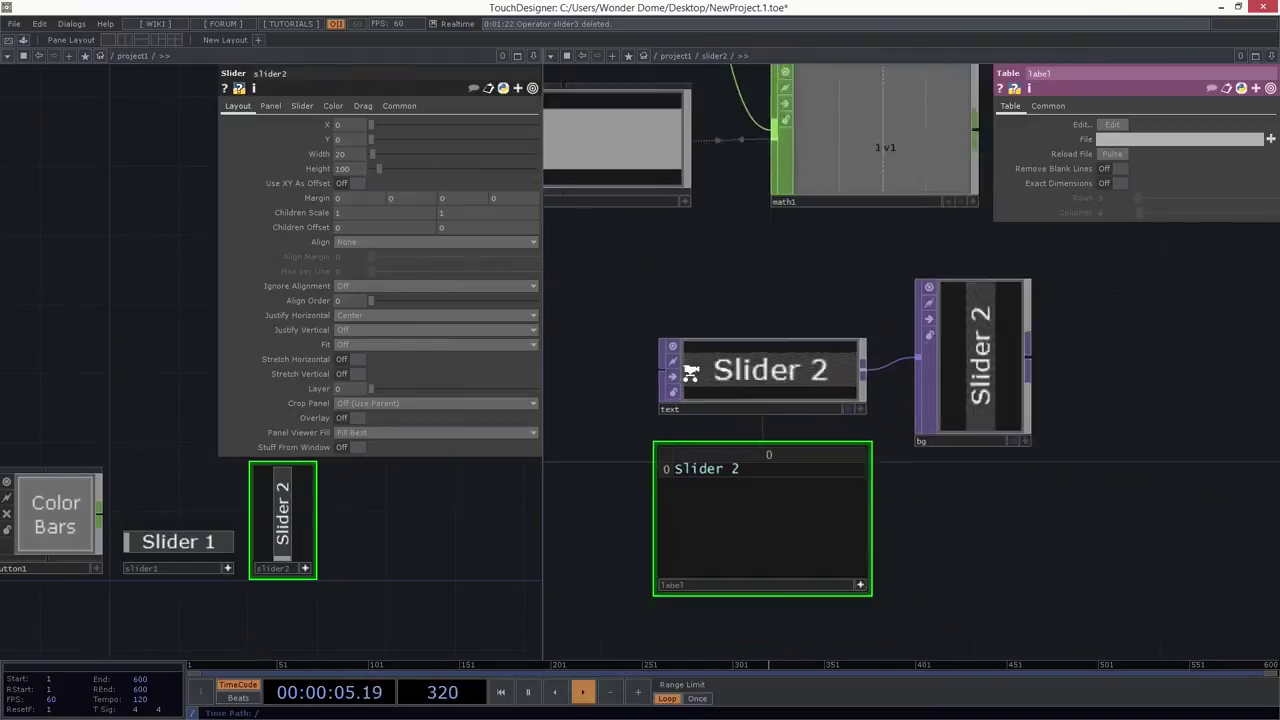
scroll(690, 372, down, 5)
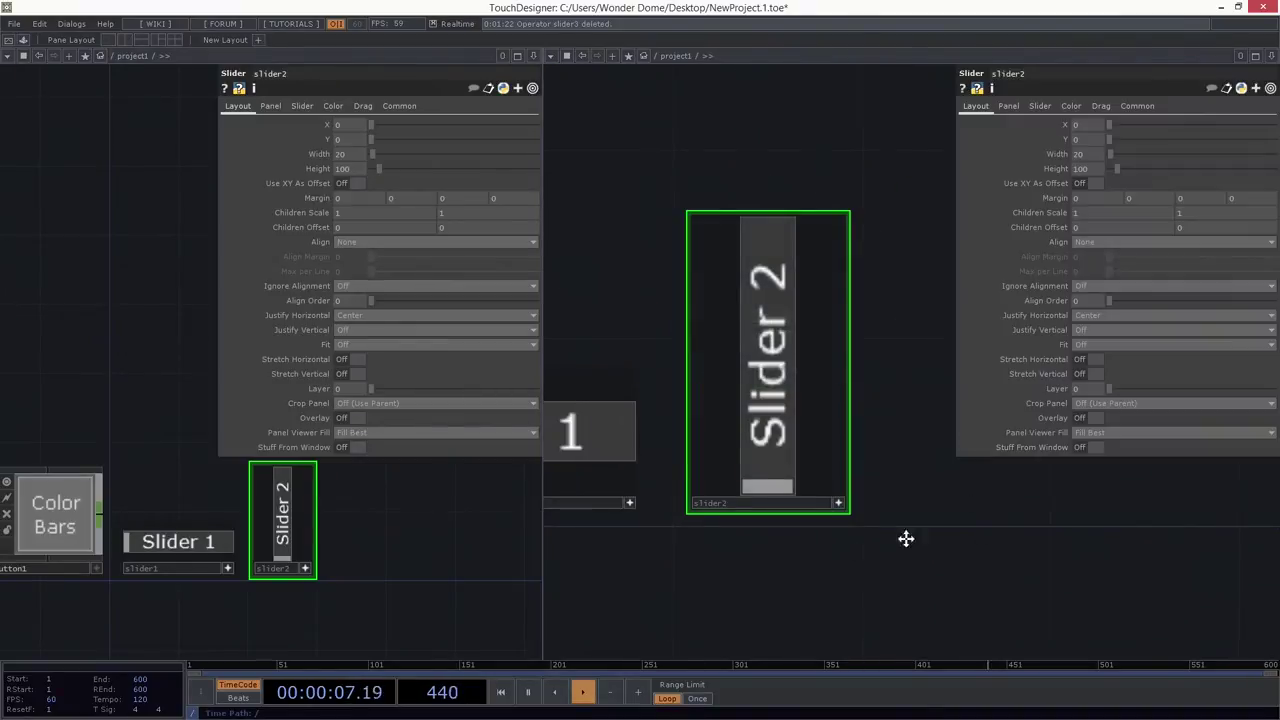
scroll(906, 539, down, 3)
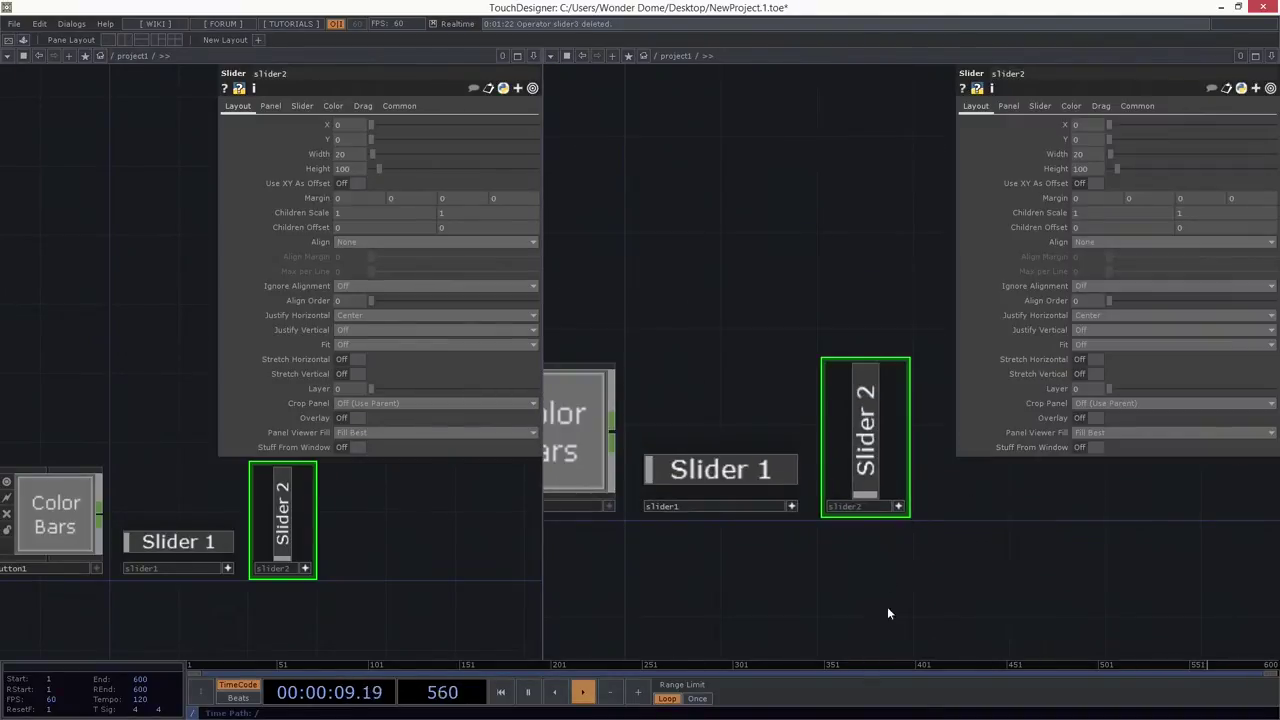
- Deactivate the interactive viewers of slider1 and slider2, and switch the workspace to a single-pane layout
right_drag(887, 606, 790, 500)
click(795, 506)
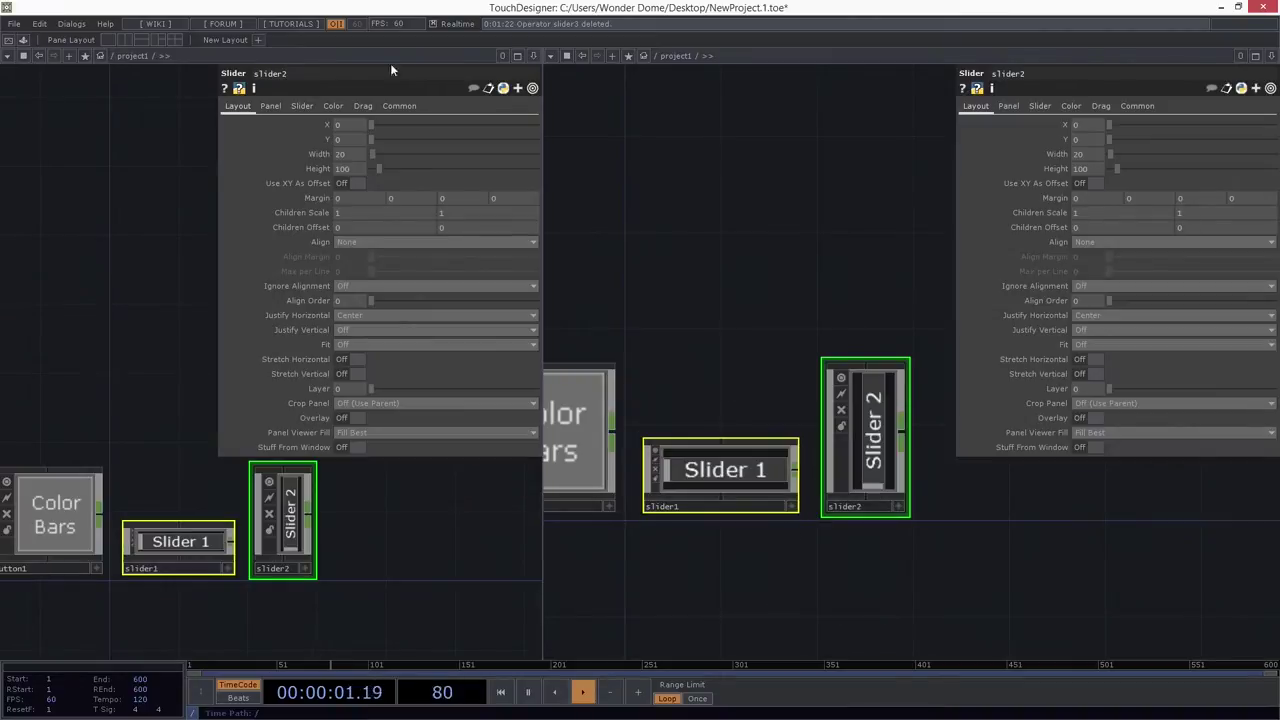
click(110, 40)
drag(231, 381, 384, 317)
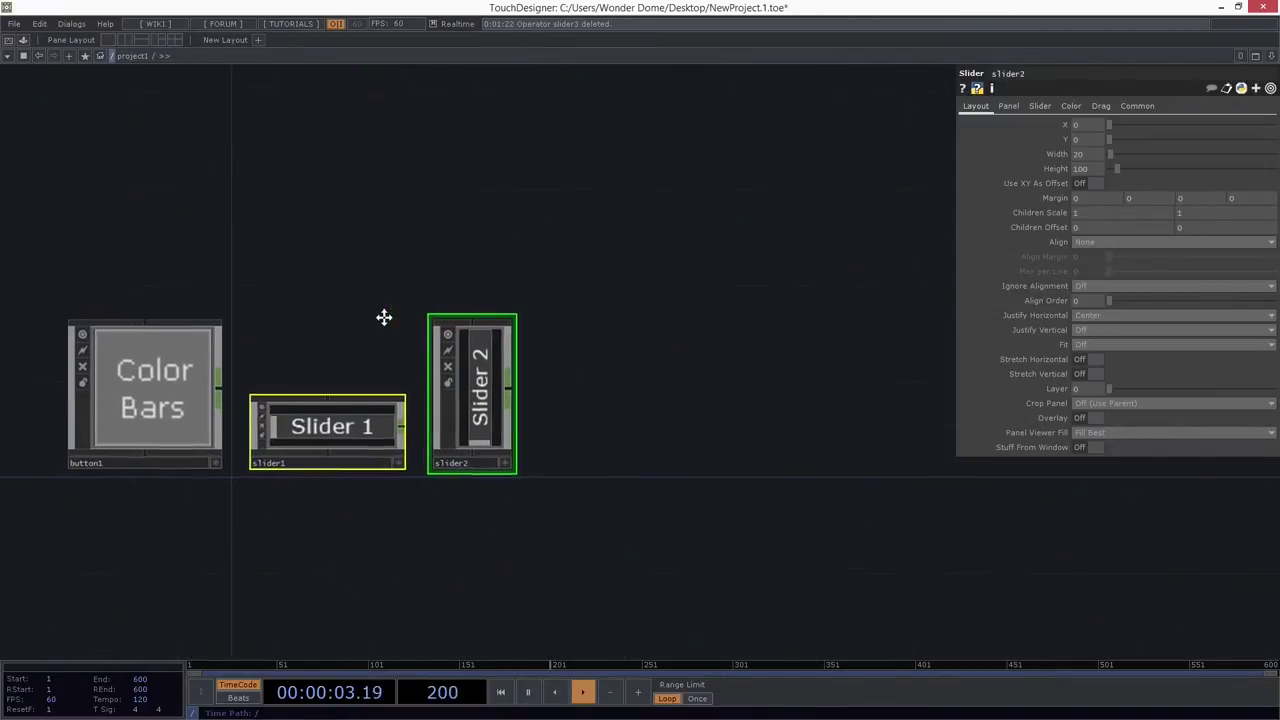
click(152, 411)
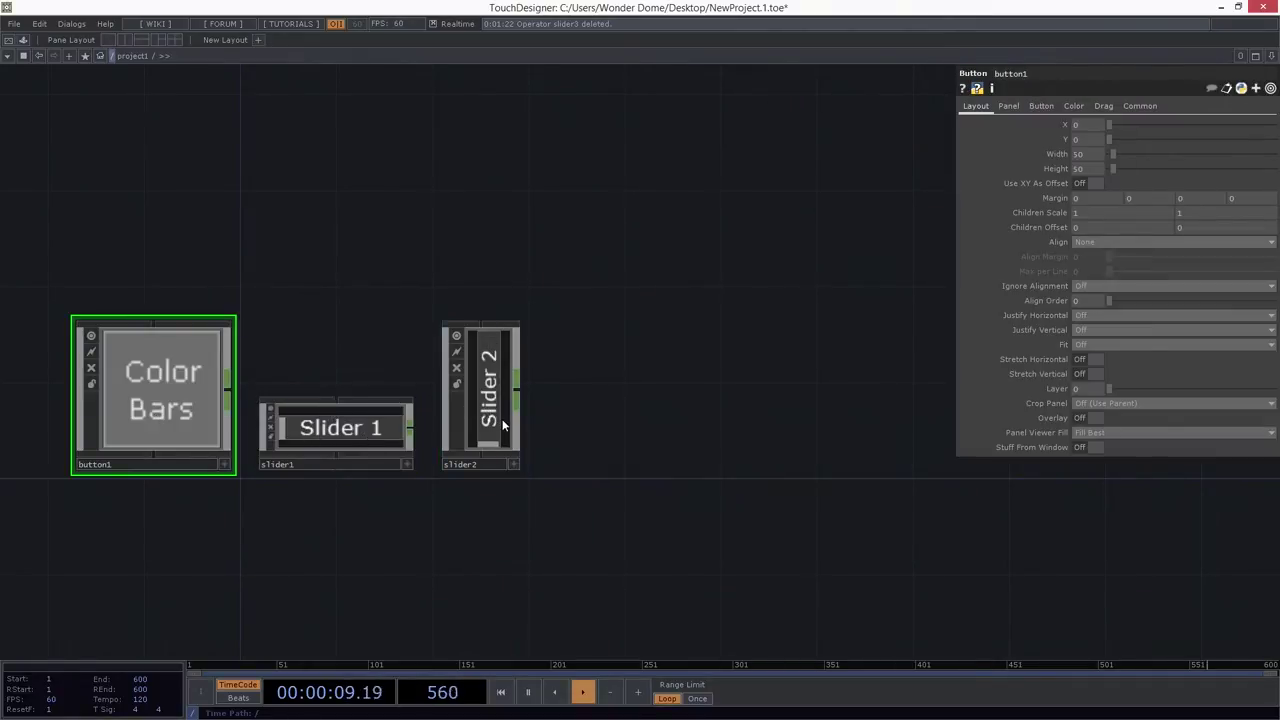
- Add a new Slider COMP to the project1 network beside slider2
key(Tab)
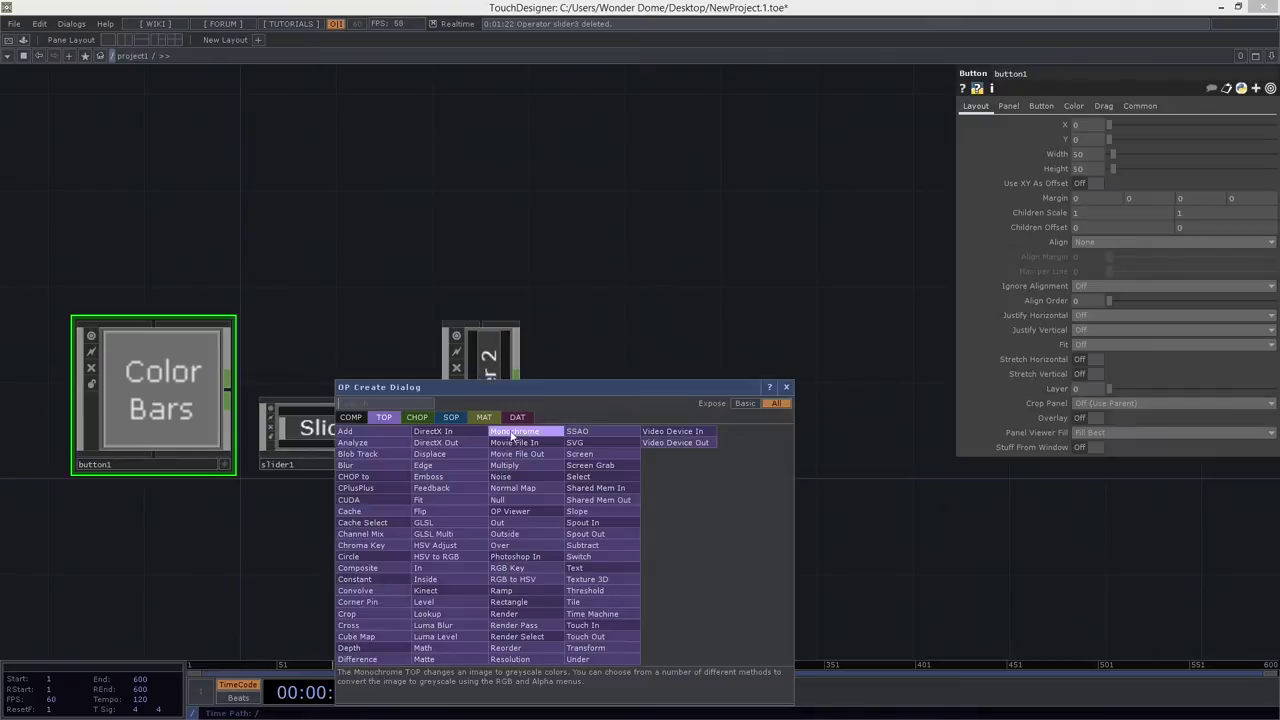
click(351, 418)
text(slid)
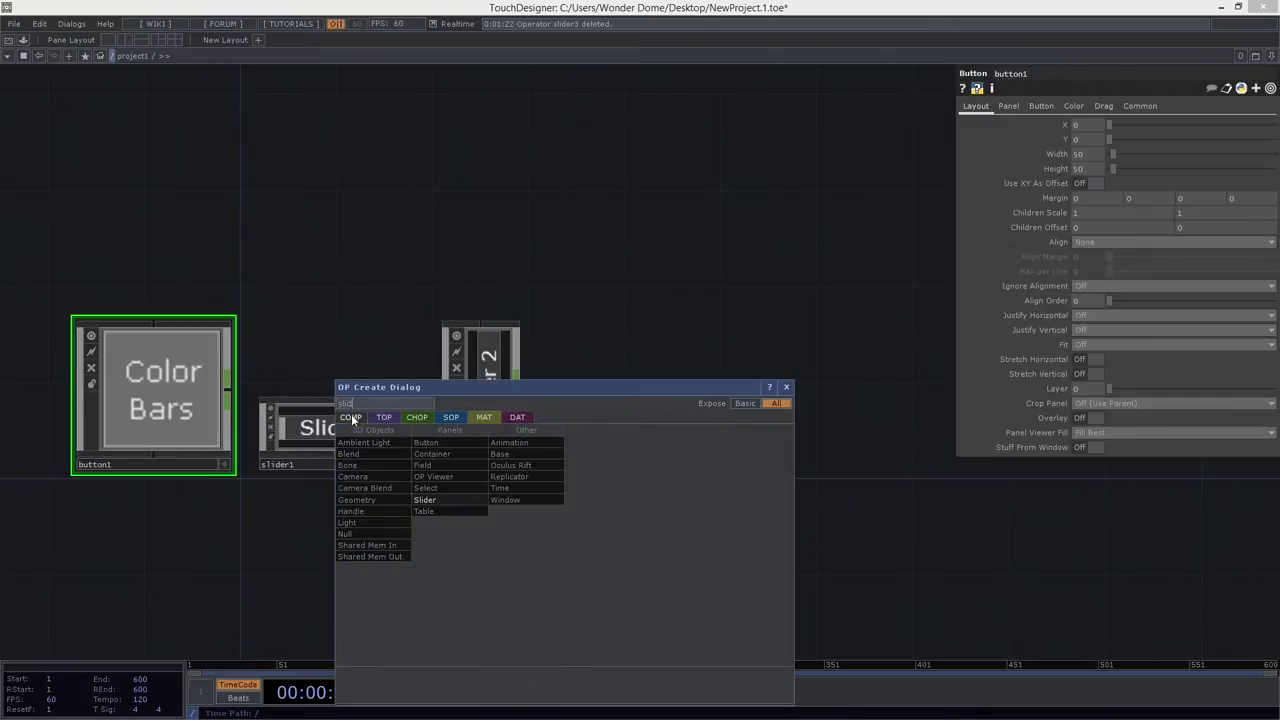
click(440, 500)
click(645, 403)
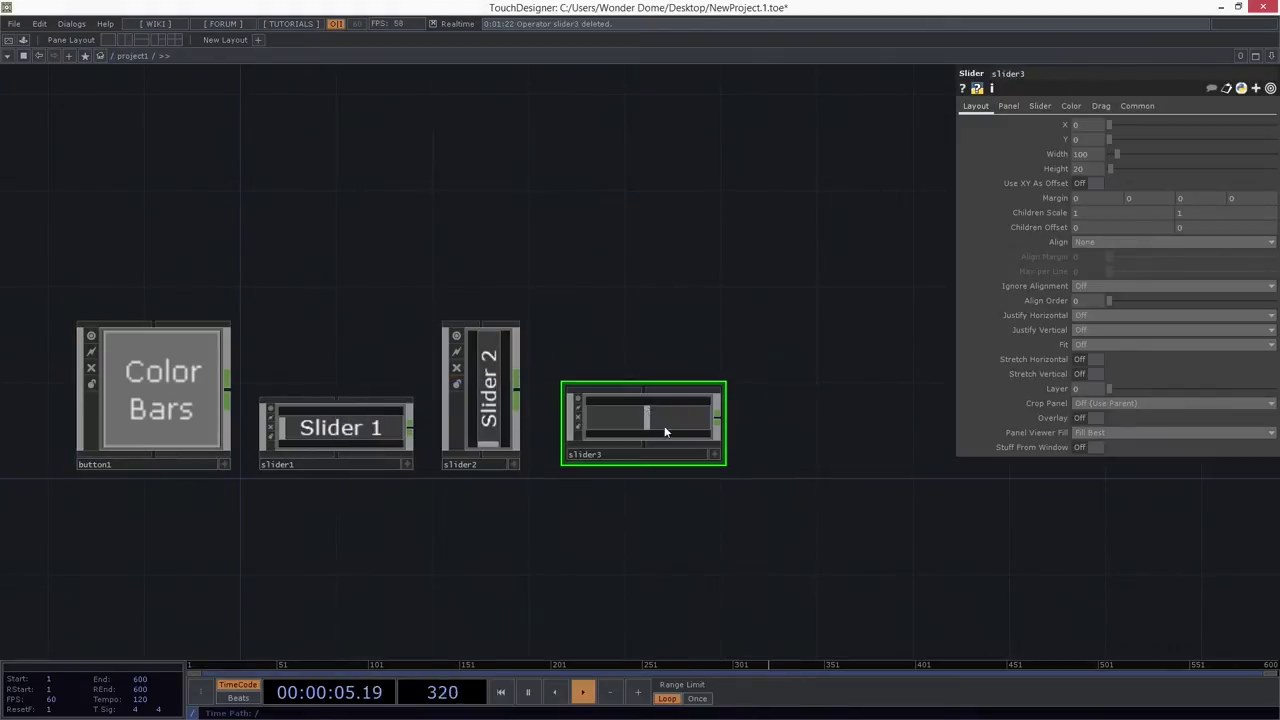
scroll(620, 434, up, 2)
mouse_move(621, 436)
mouse_down()
mouse_move(600, 443)
mouse_move(613, 420)
mouse_up()
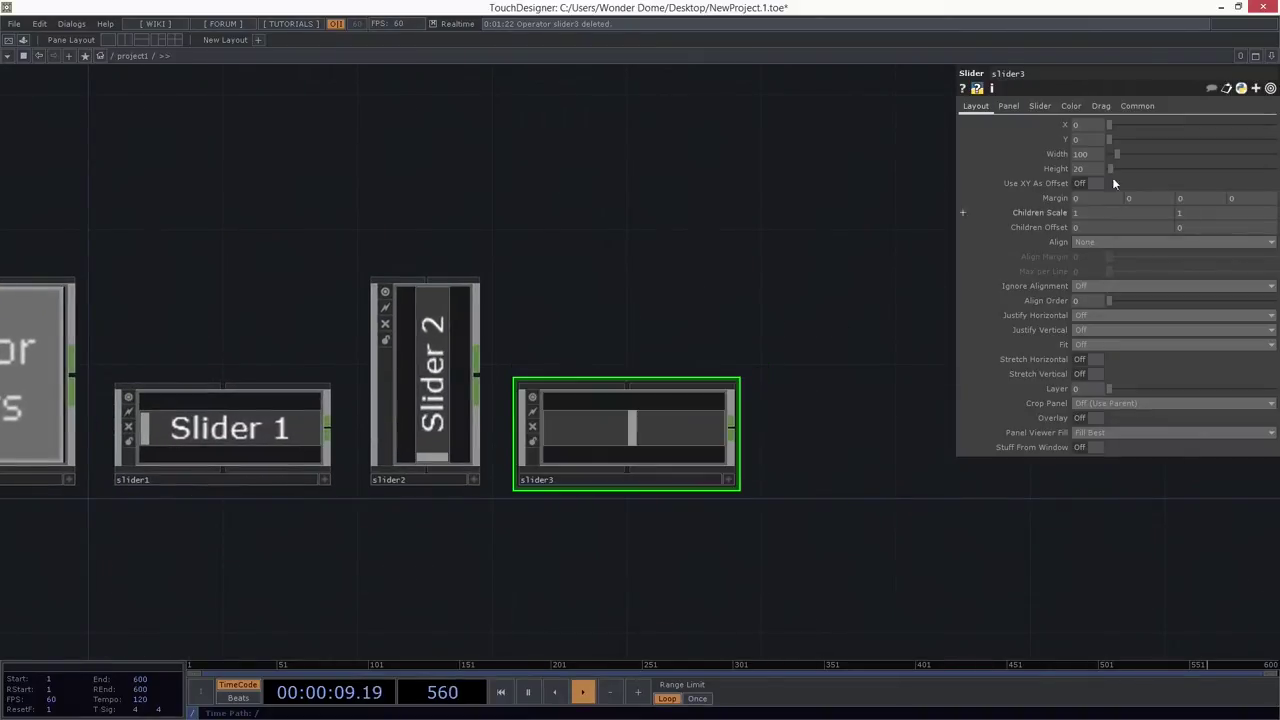
- Set slider3's width and height to 100, activate its viewer and test moving the knob
drag(1093, 155, 1034, 156)
text(100)
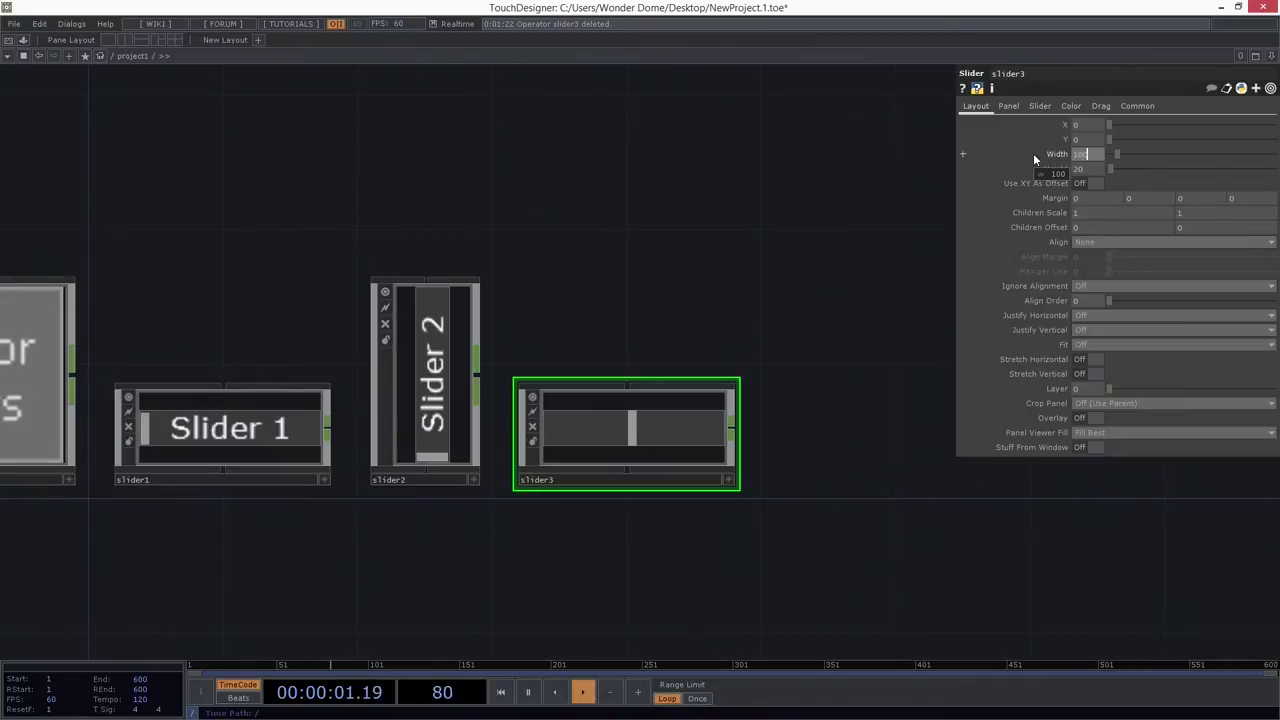
key(Tab)
text(100)
key(Return)
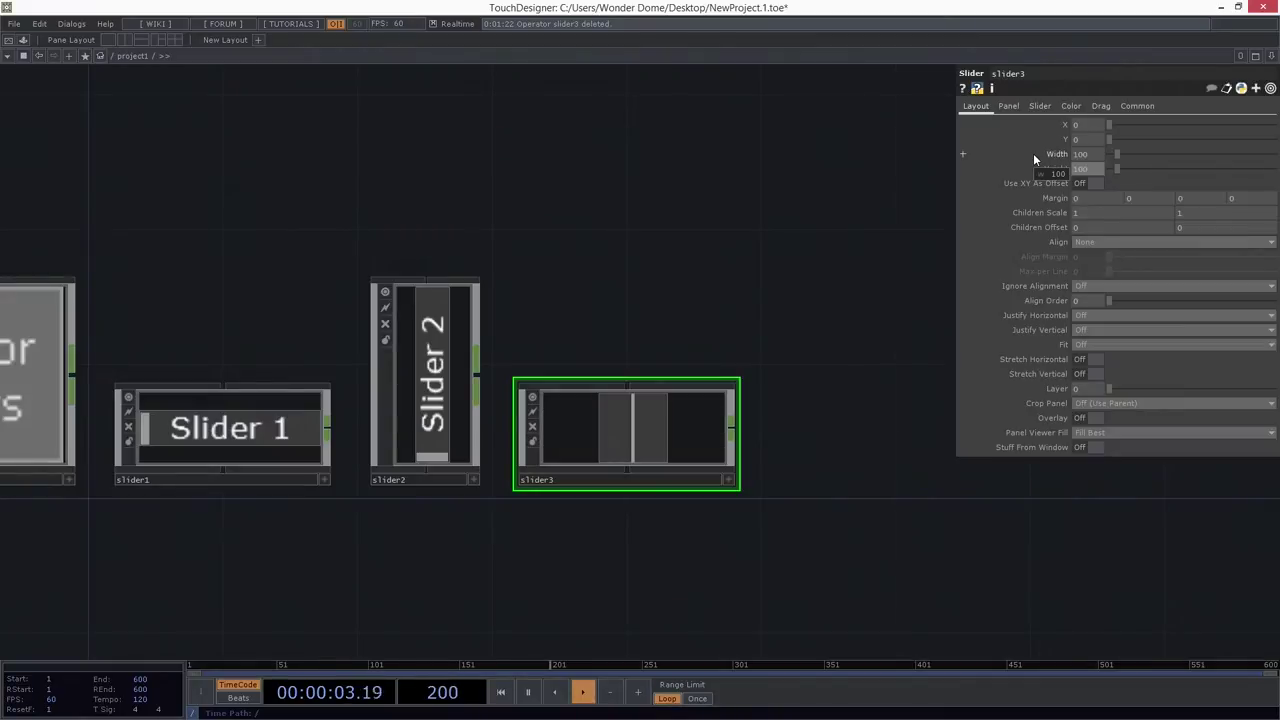
key(Return)
click(736, 488)
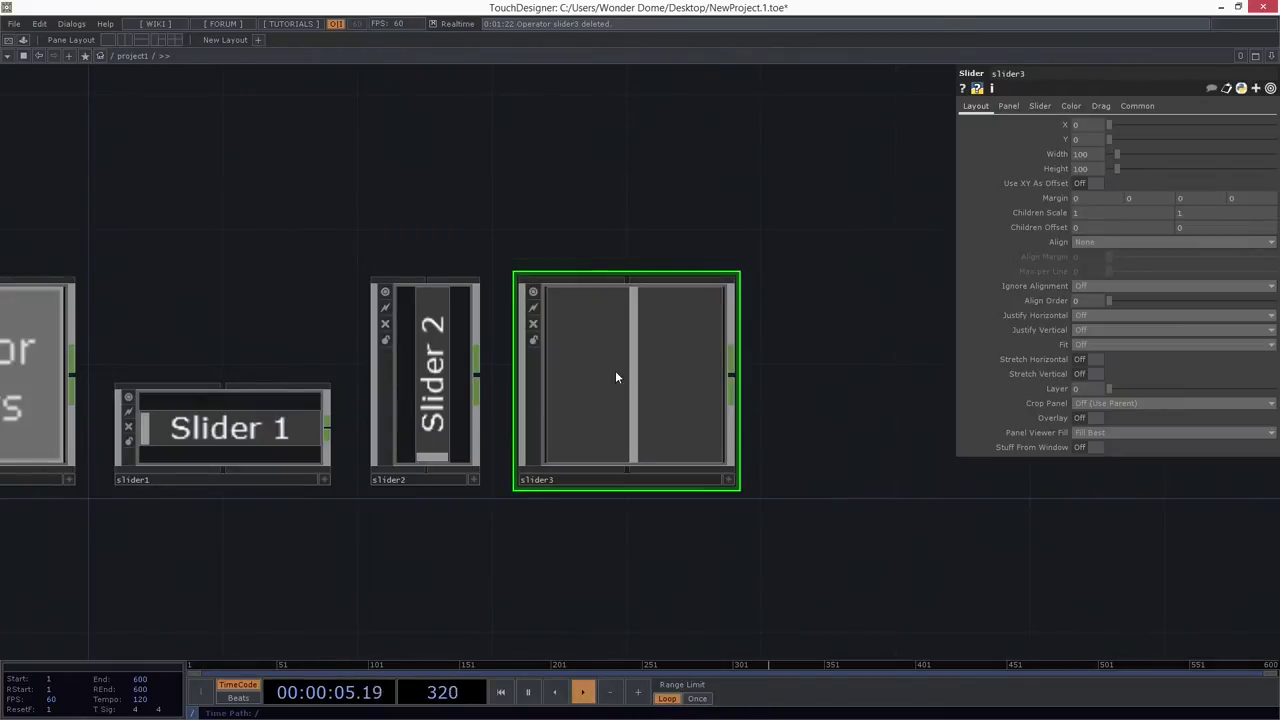
drag(637, 374, 605, 398)
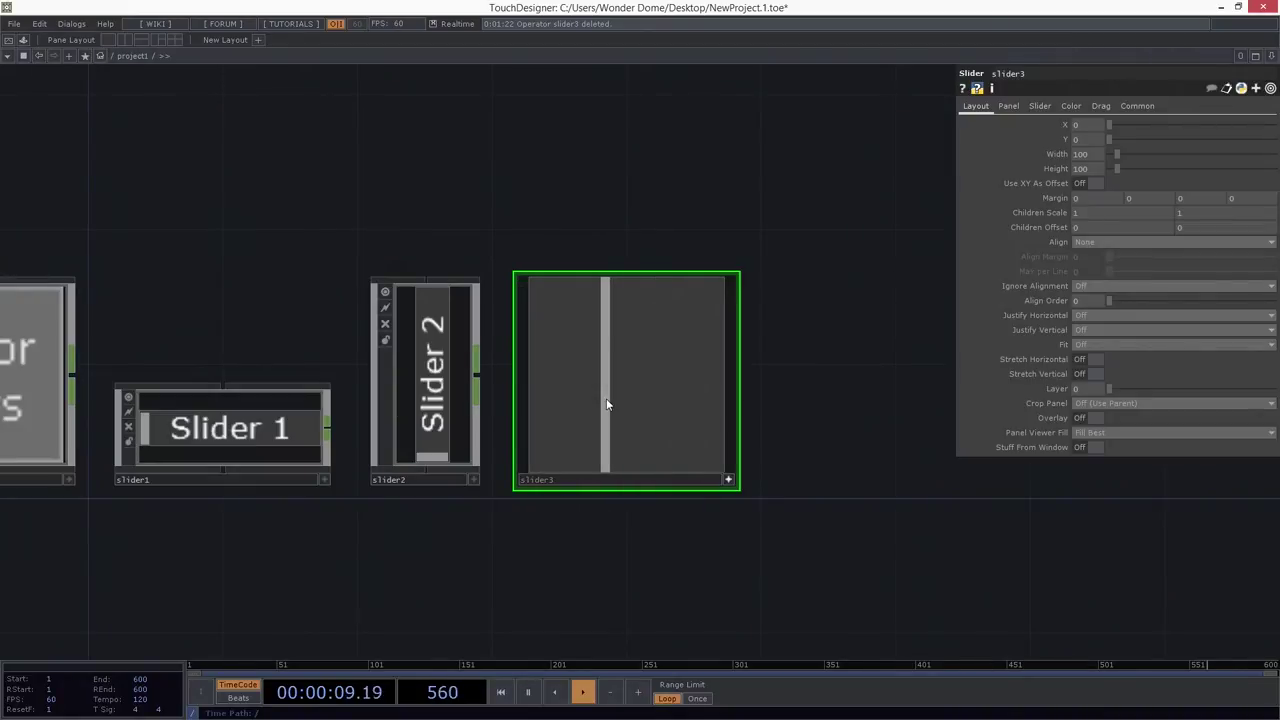
- Split the workspace into two side-by-side panes and show the knob container's parameters inside slider3 in the second pane
click(127, 40)
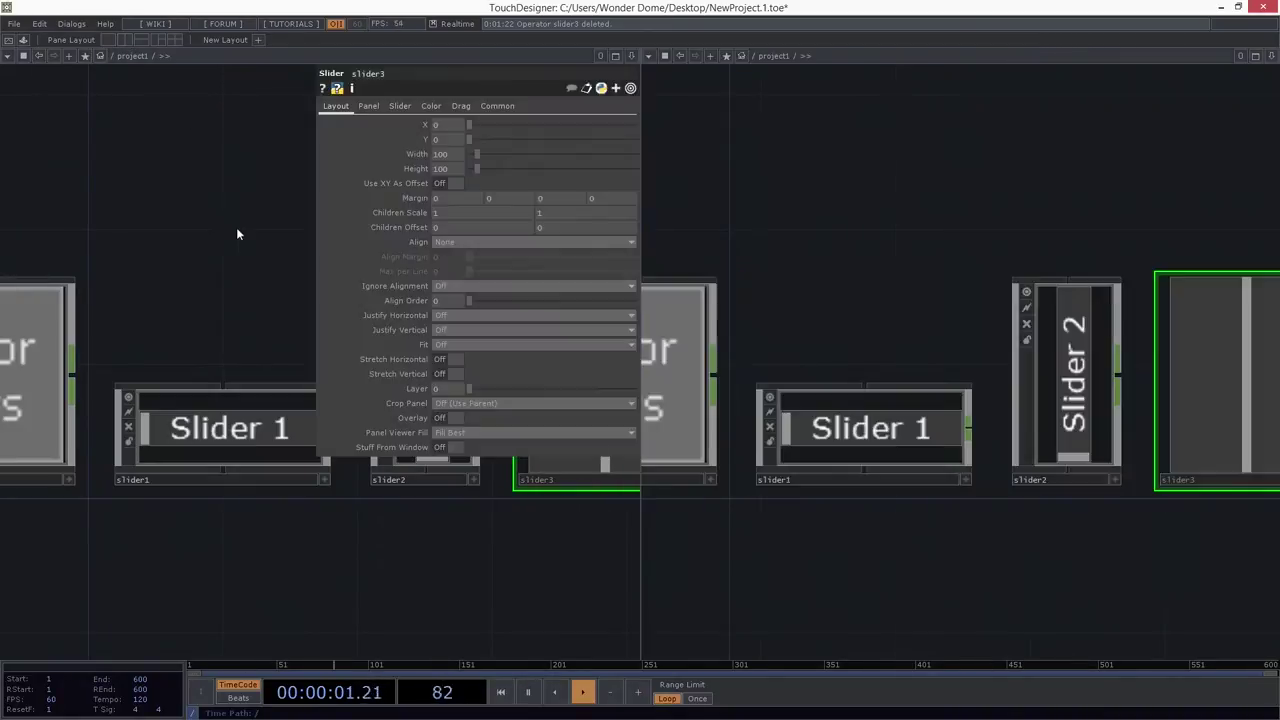
drag(140, 224, 55, 210)
scroll(60, 215, down, 10)
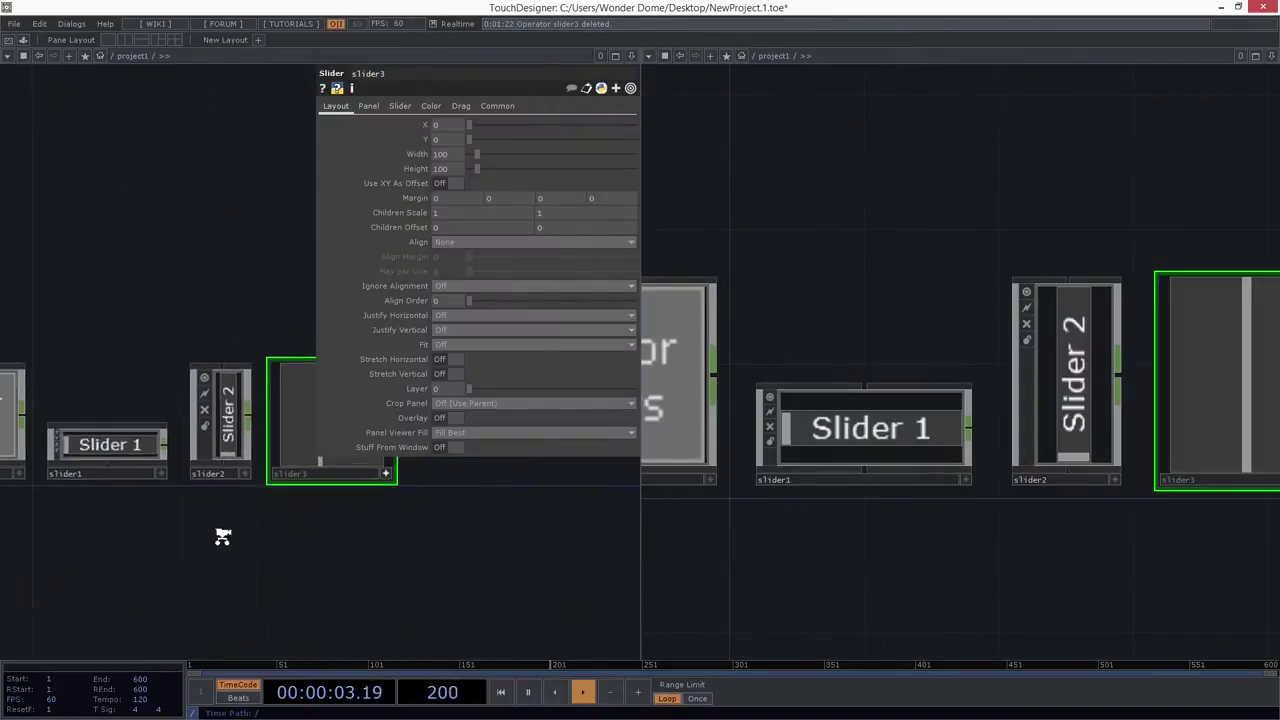
drag(548, 538, 621, 589)
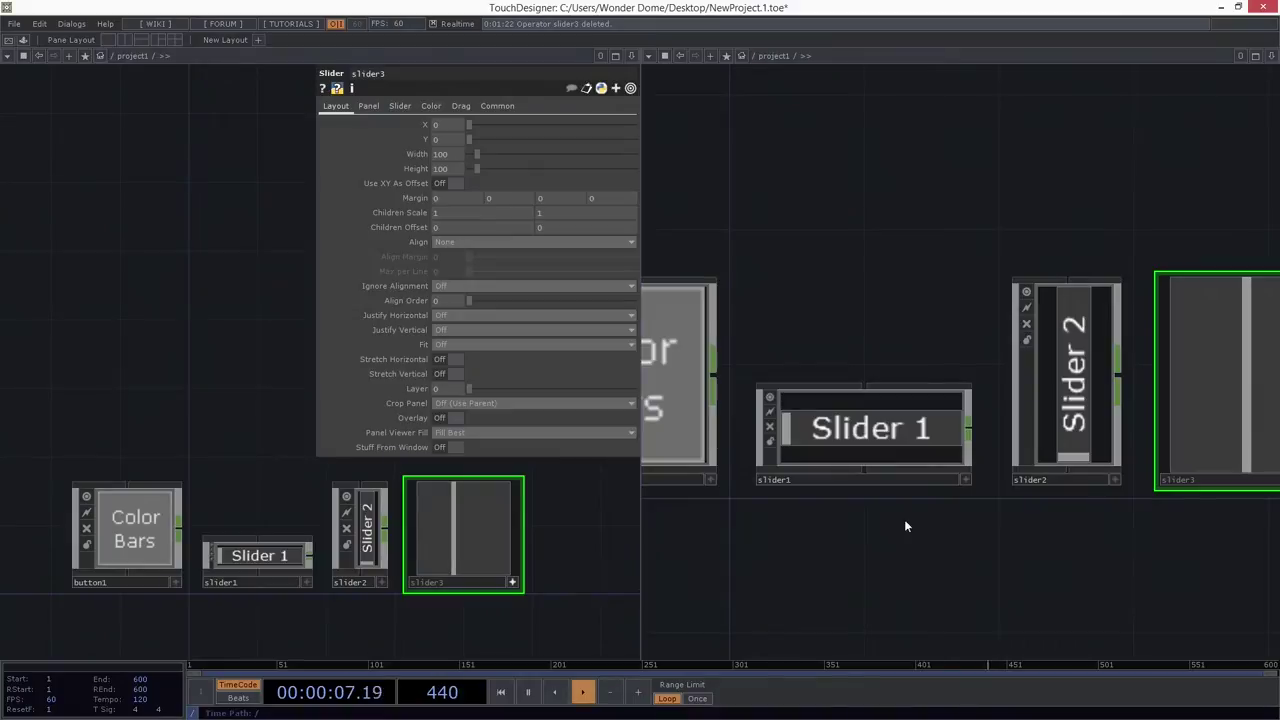
key(i)
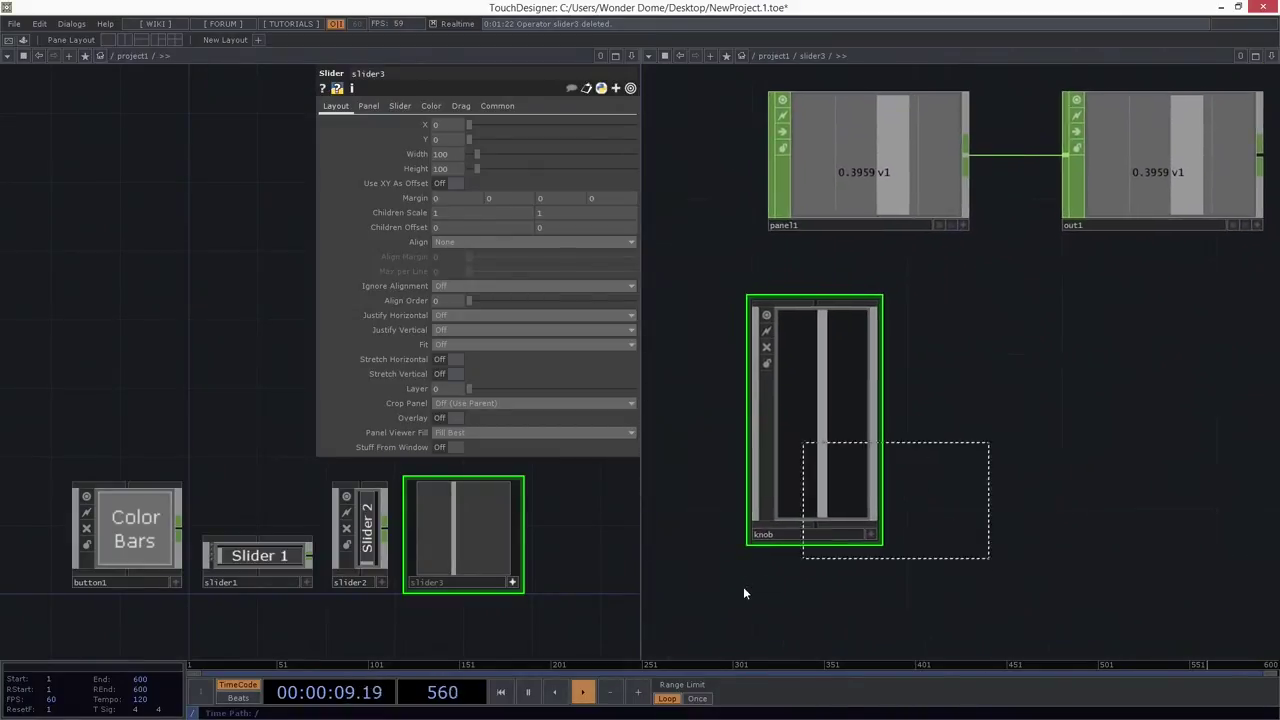
key(p)
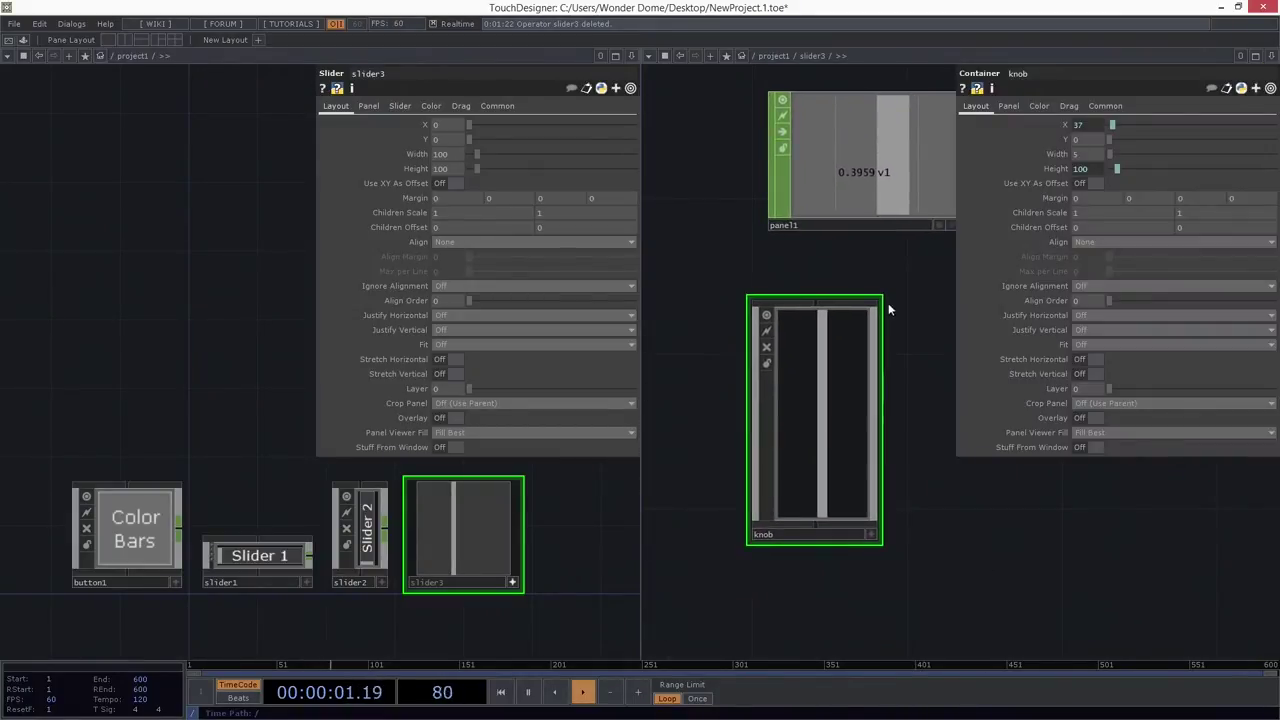
- Set the knob's height expression to parent().par.h / 10
click(1056, 168)
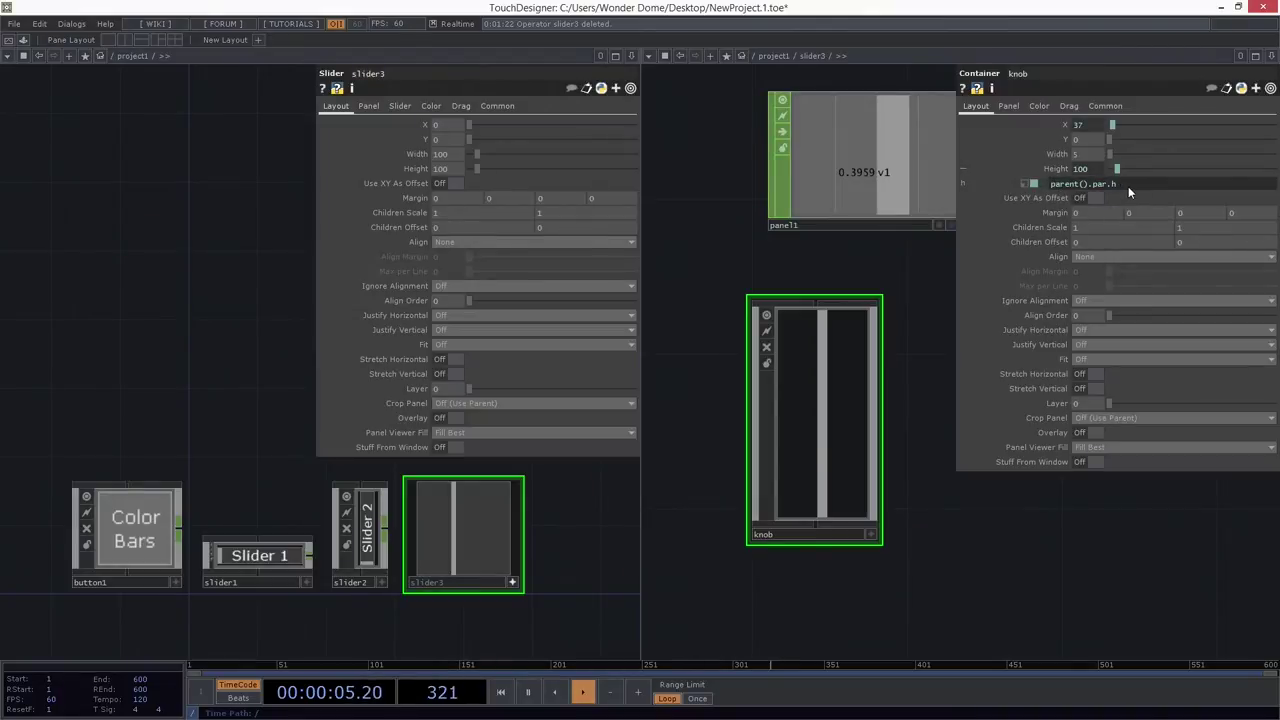
click(1128, 186)
drag(1128, 186, 986, 196)
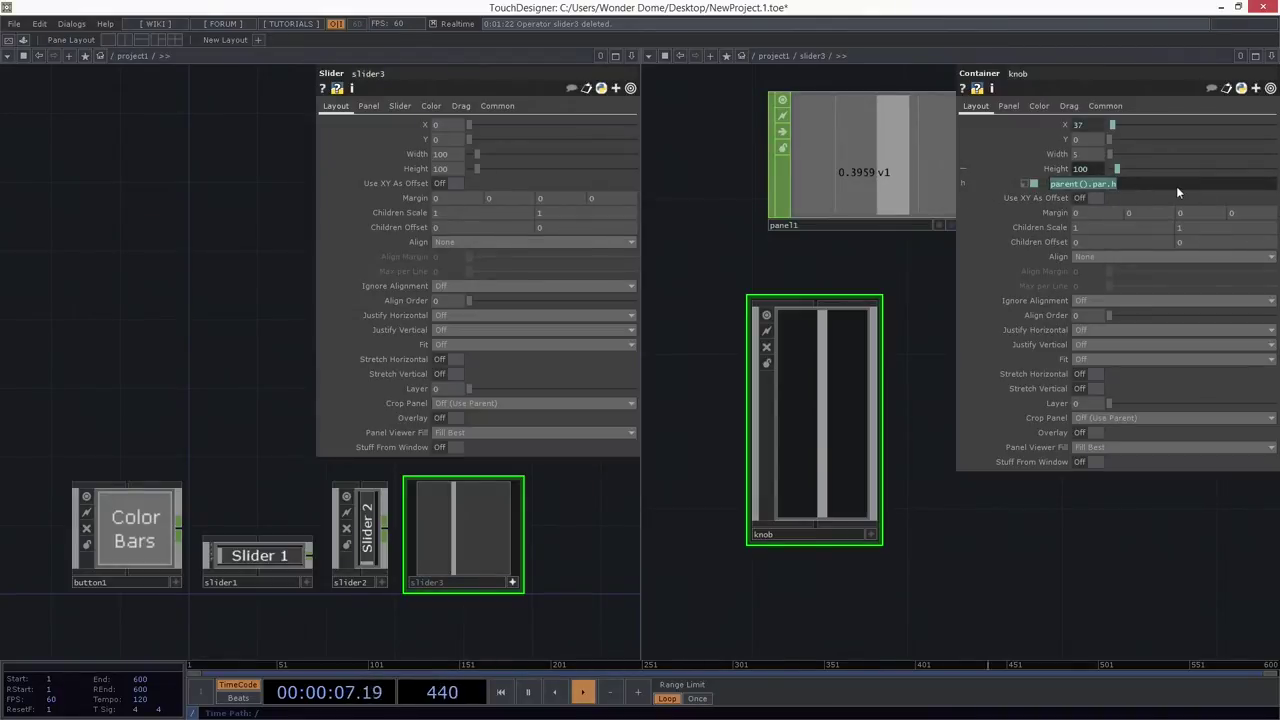
click(1176, 186)
text(/ 10)
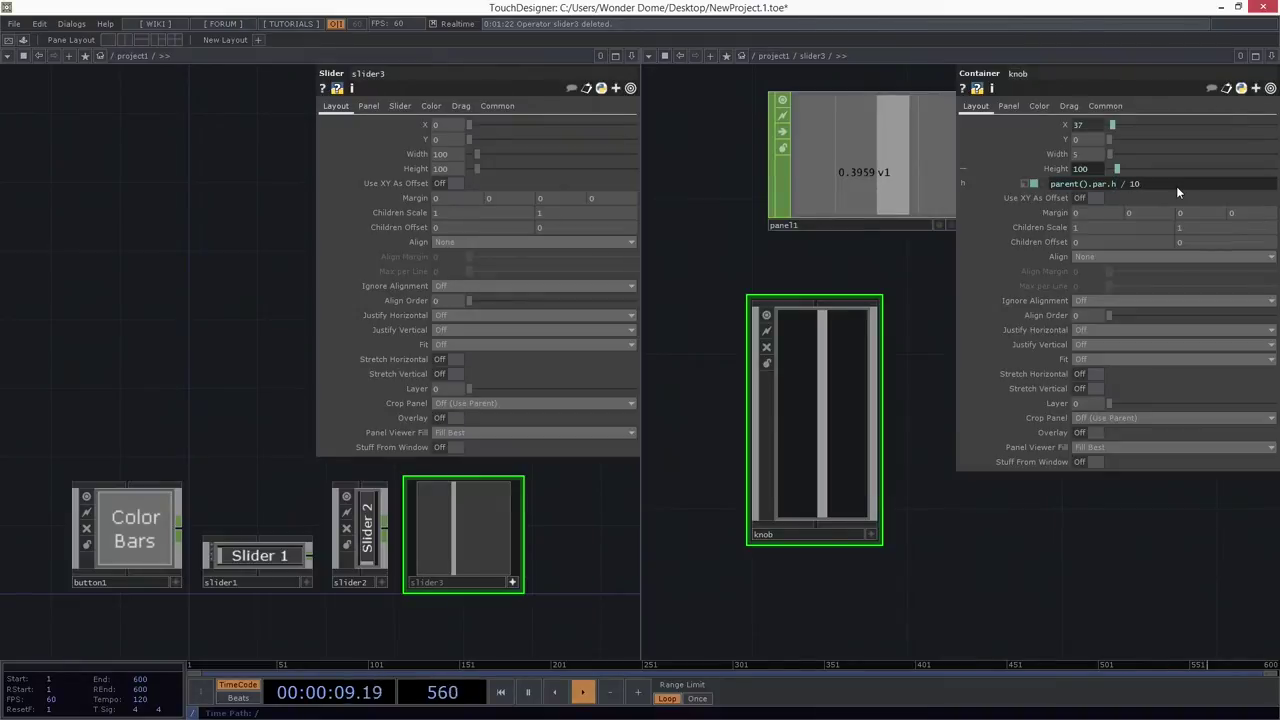
key(Return)
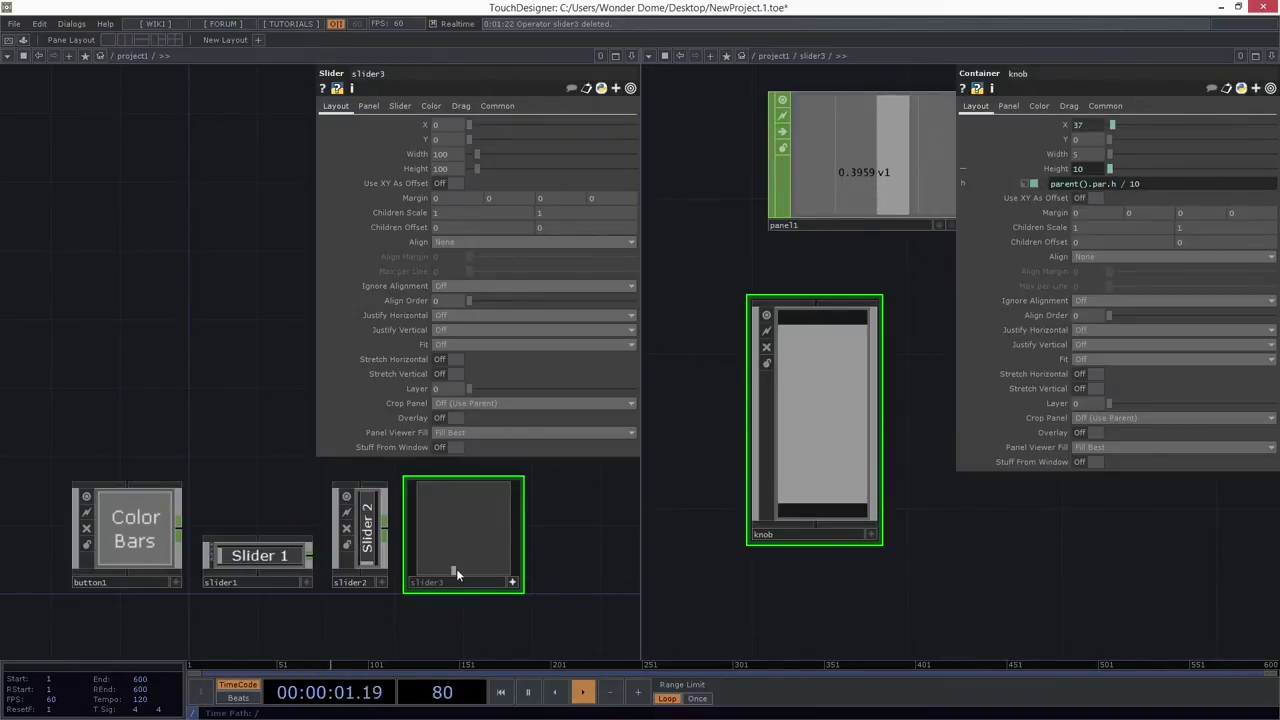
- Reuse the height expression for the knob's width, changing it to parent().par.w / 10
click(1060, 158)
drag(1166, 201, 916, 200)
key(ctrl+c)
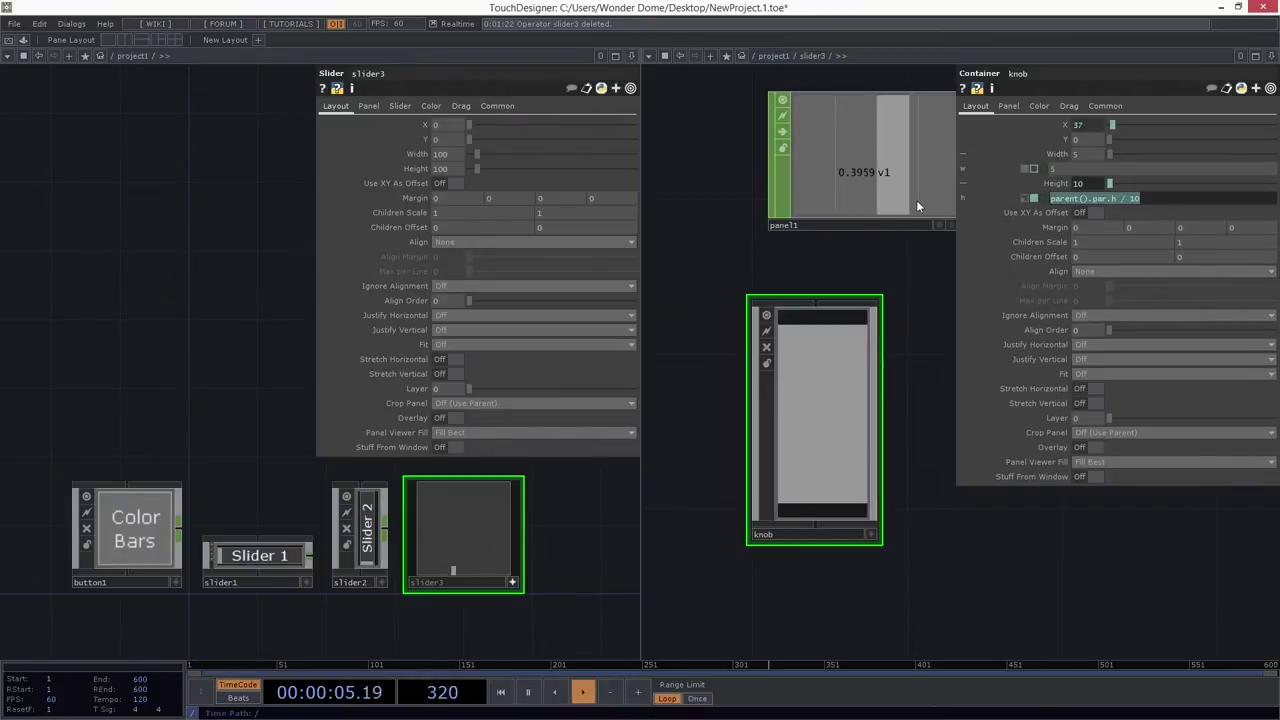
drag(1066, 170, 995, 169)
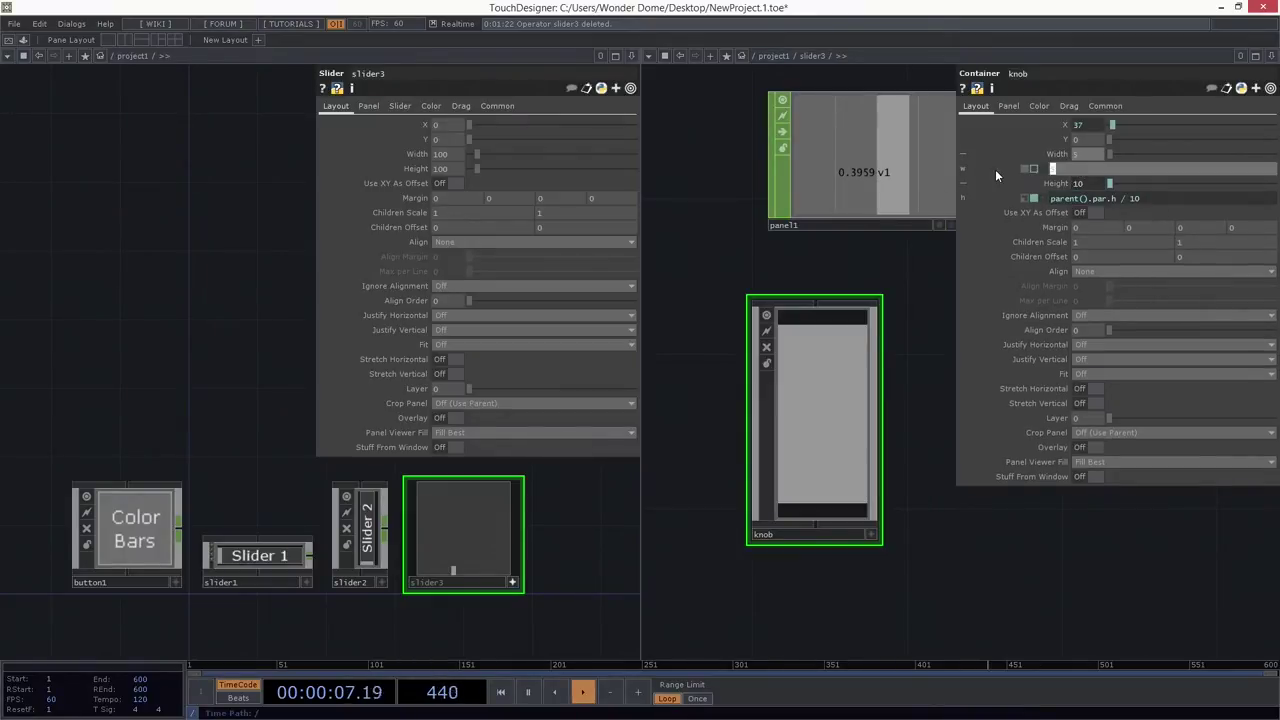
key(ctrl+v)
key(Return)
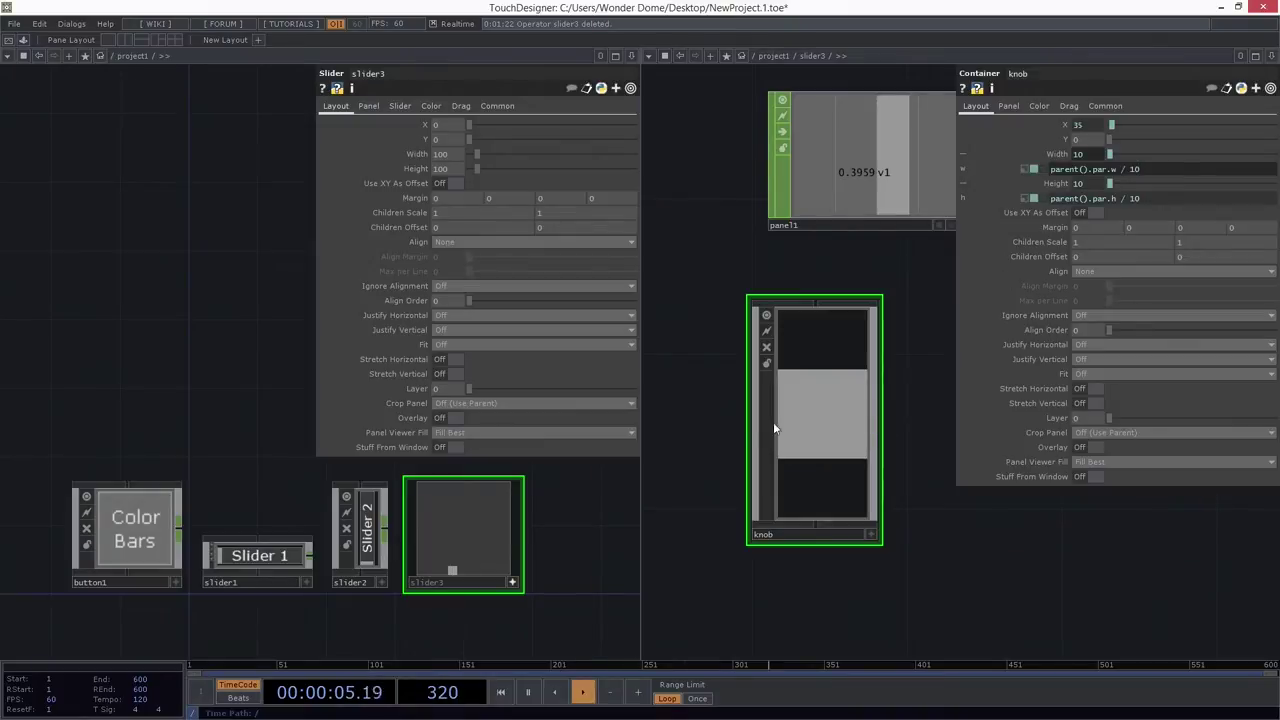
- Test how slider3's knob moves in its active viewer and check the knob's Y position parameter
click(511, 584)
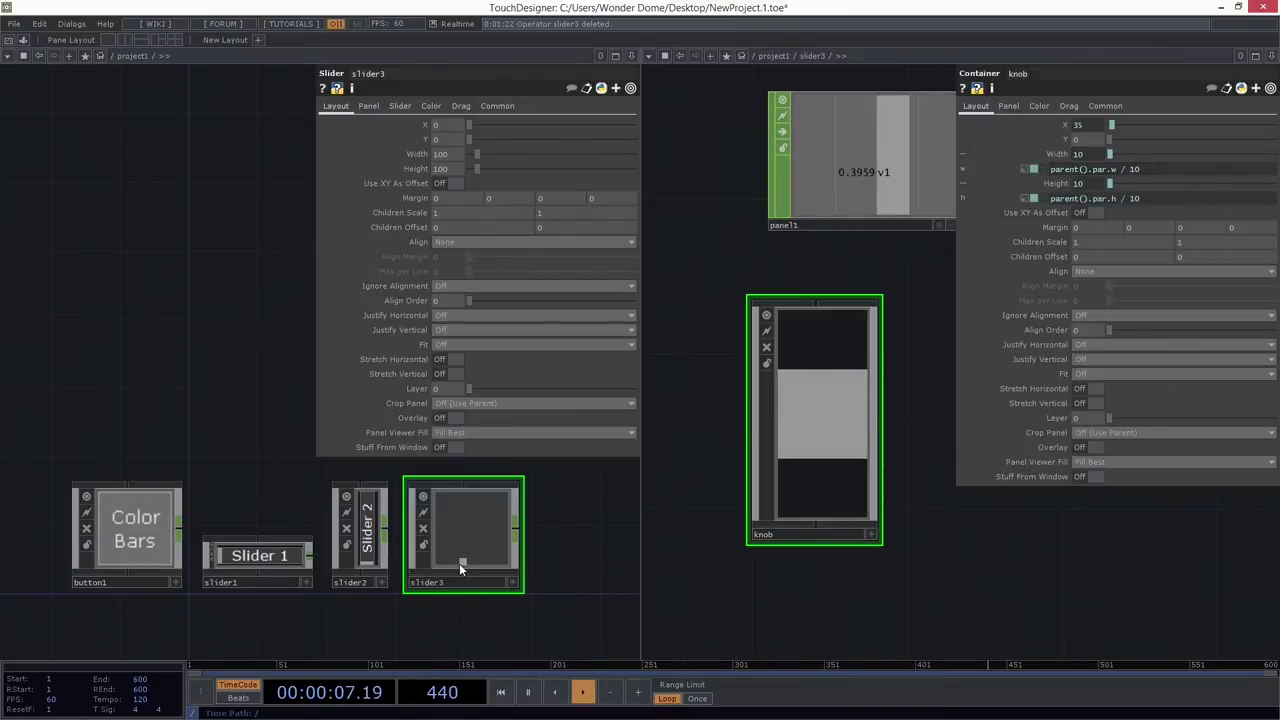
mouse_move(460, 568)
mouse_down()
mouse_move(416, 572)
mouse_move(550, 581)
mouse_move(389, 582)
mouse_move(545, 581)
mouse_move(431, 571)
mouse_move(498, 570)
mouse_move(446, 574)
mouse_move(462, 574)
mouse_up()
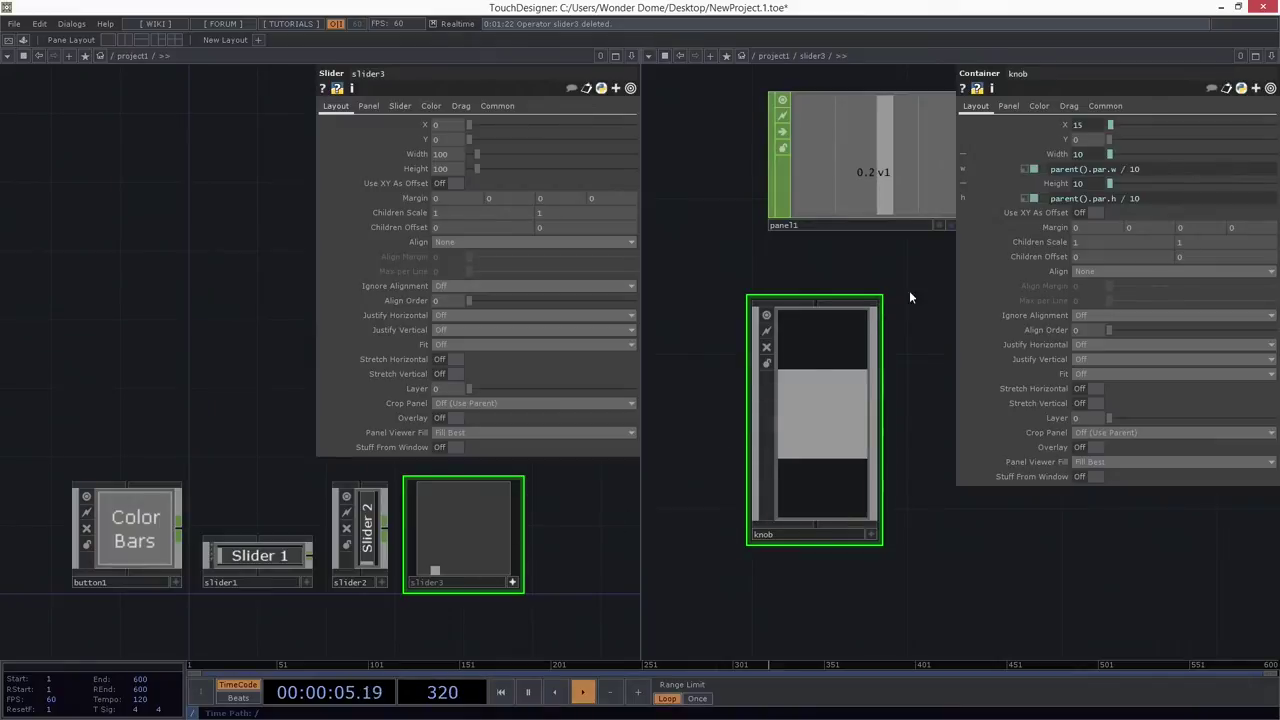
click(1067, 143)
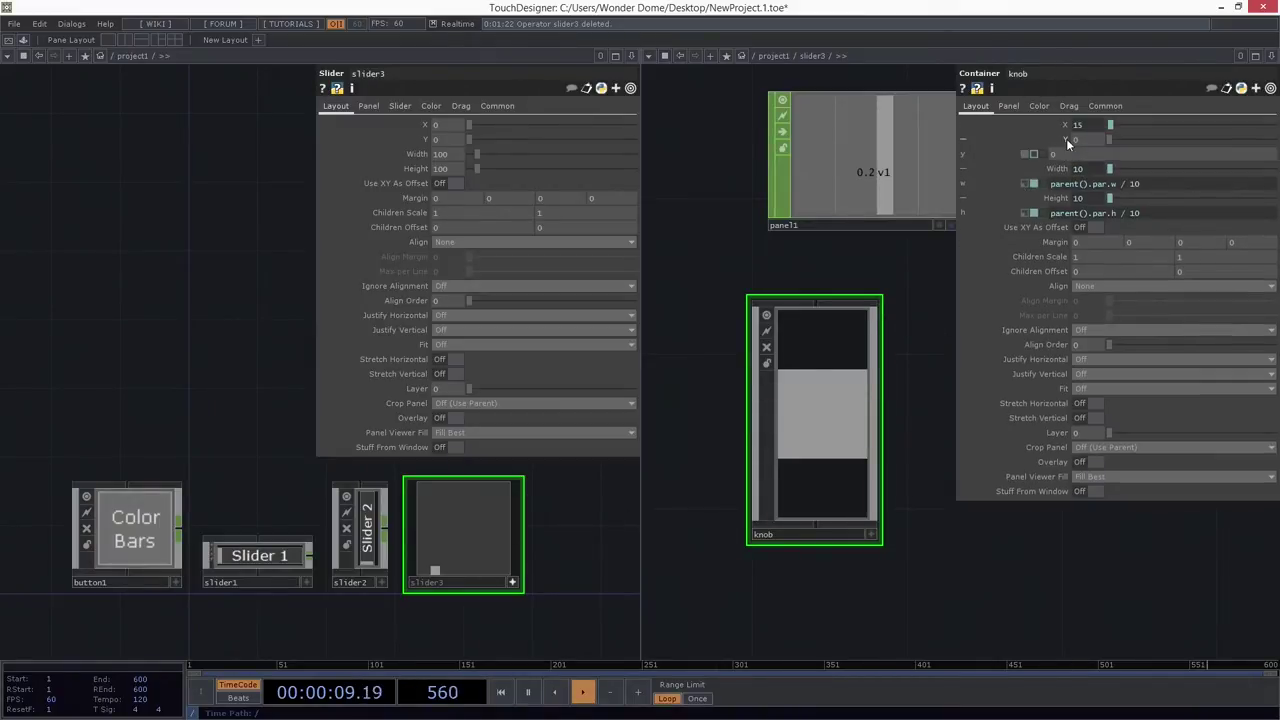
click(1067, 143)
mouse_move(1109, 142)
mouse_down()
mouse_move(1129, 143)
mouse_move(1104, 145)
mouse_up()
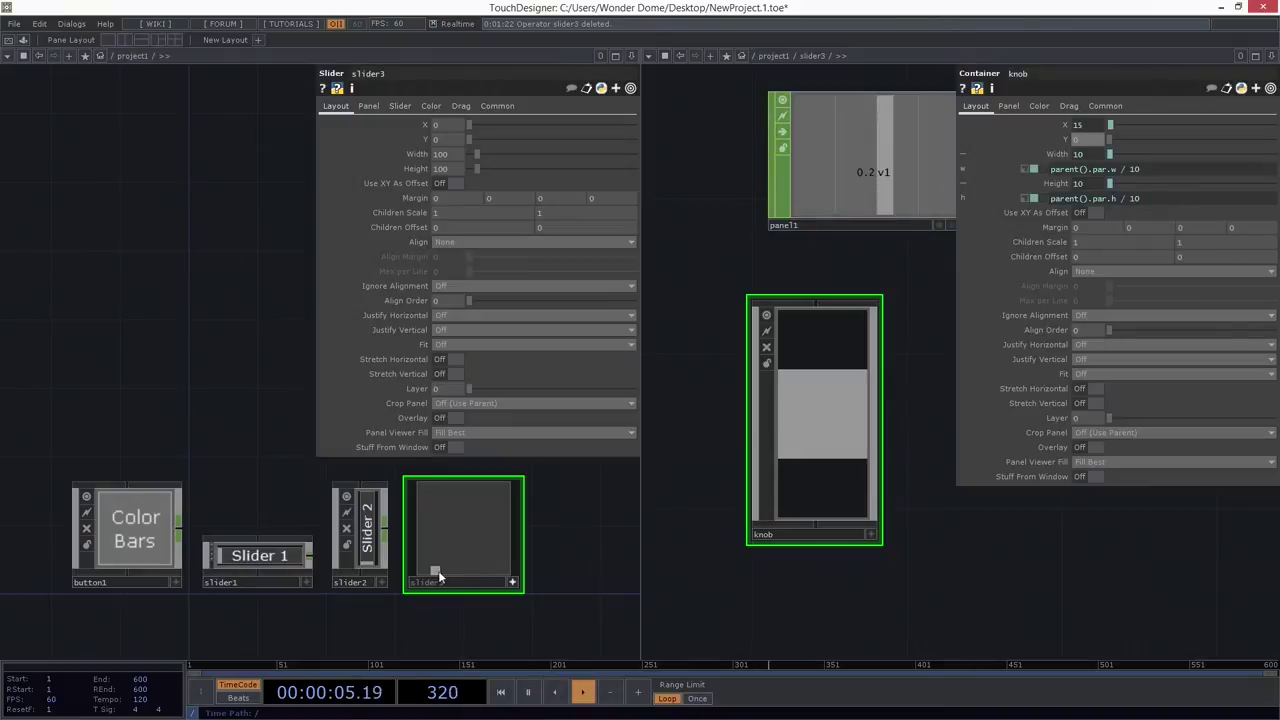
drag(433, 569, 458, 525)
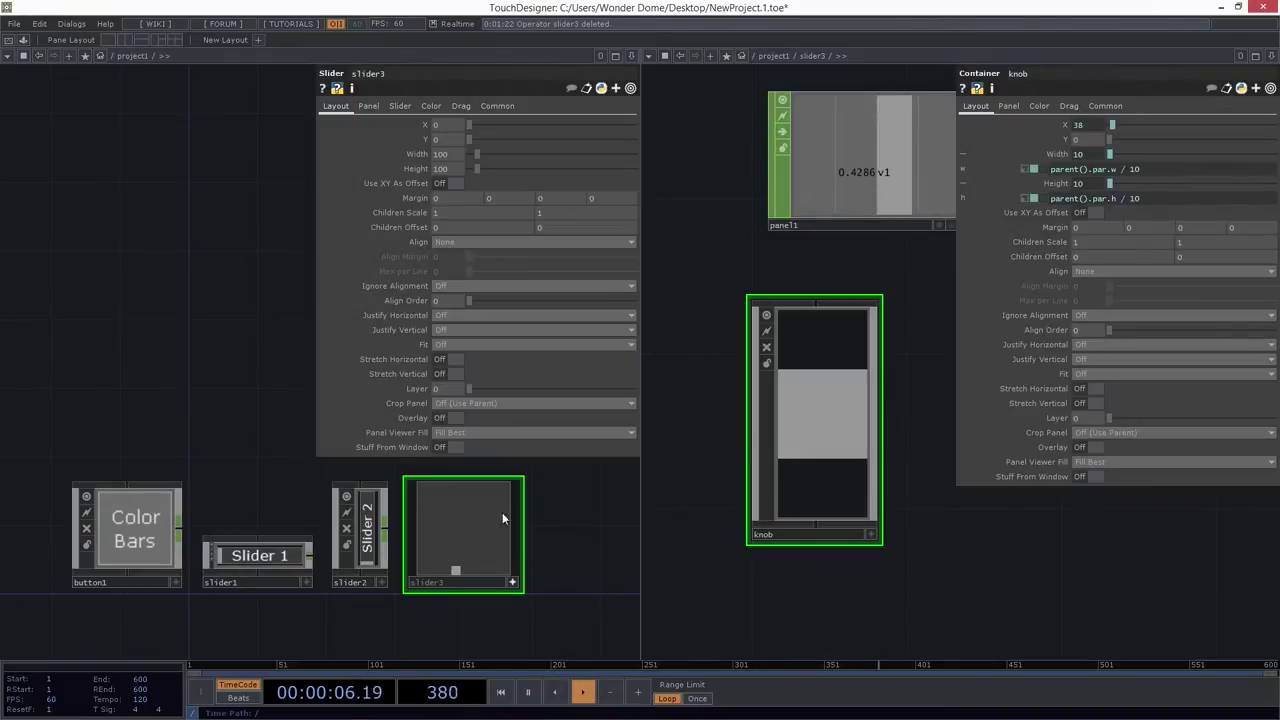
- Copy the knob's X position expression into its Y position expression
click(1058, 124)
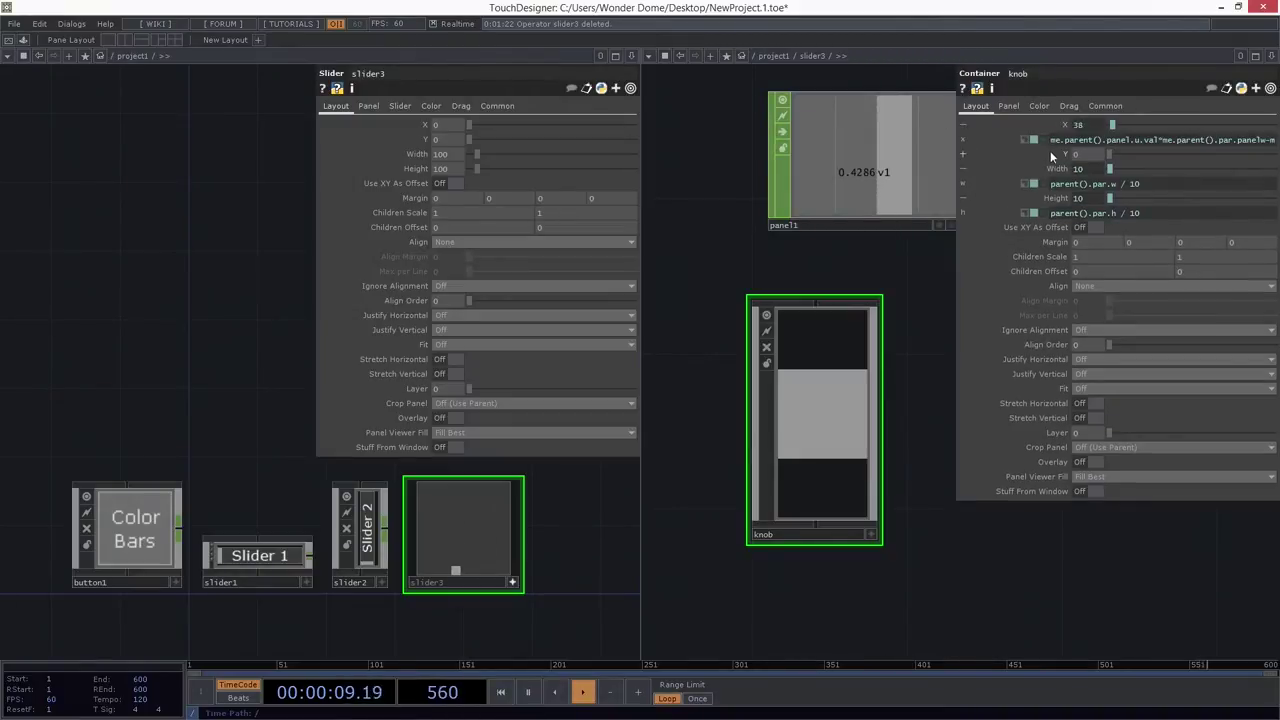
click(1050, 151)
drag(923, 259, 868, 269)
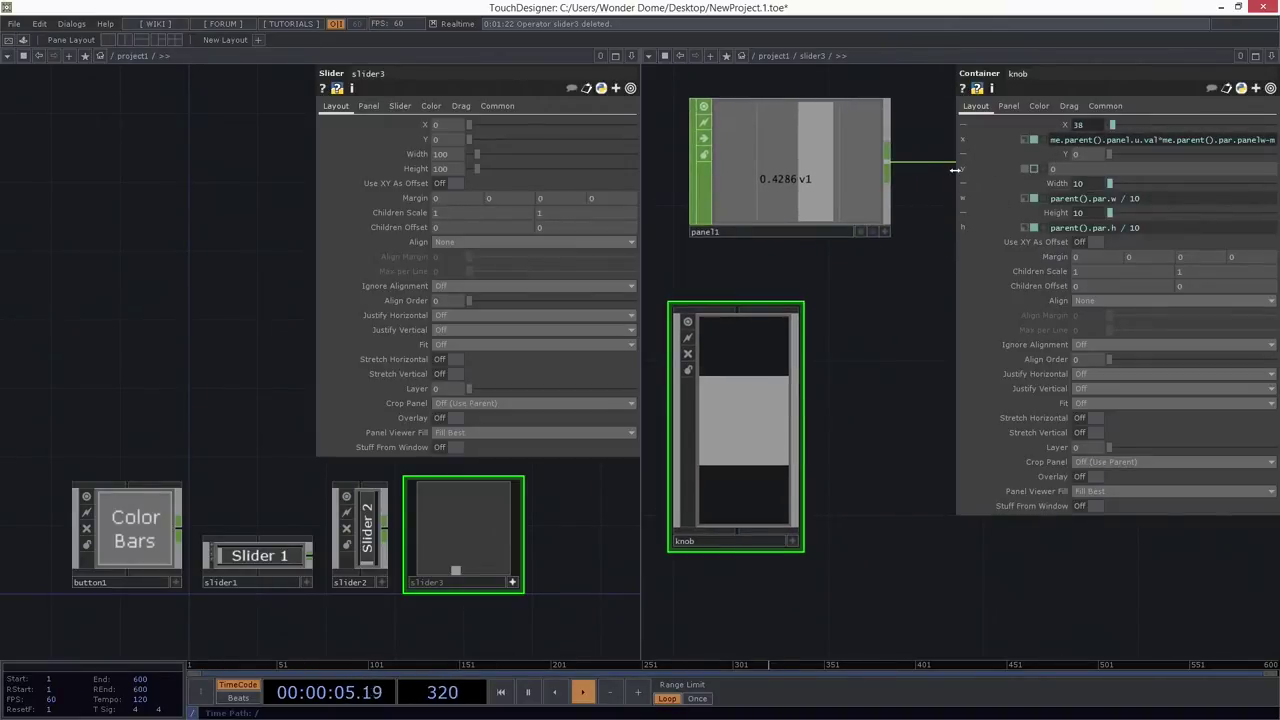
drag(957, 169, 858, 171)
double_click(1107, 141)
key(ctrl+c)
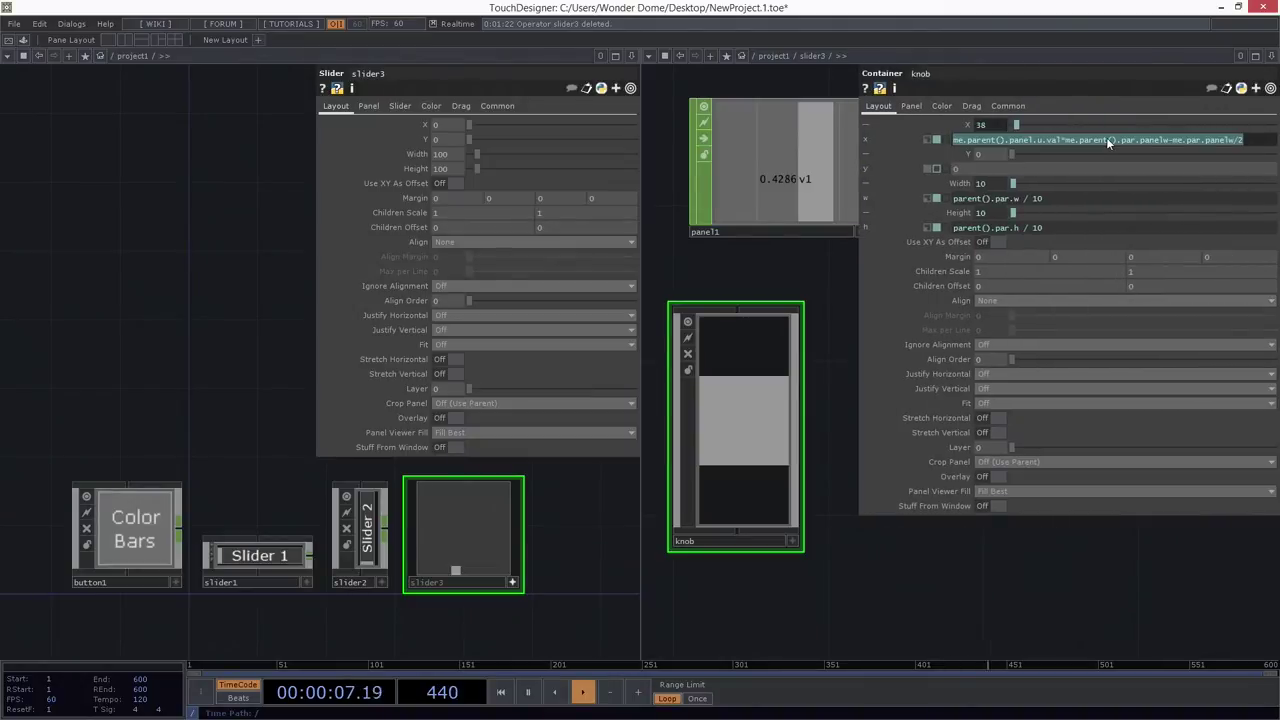
drag(985, 170, 900, 181)
key(ctrl+v)
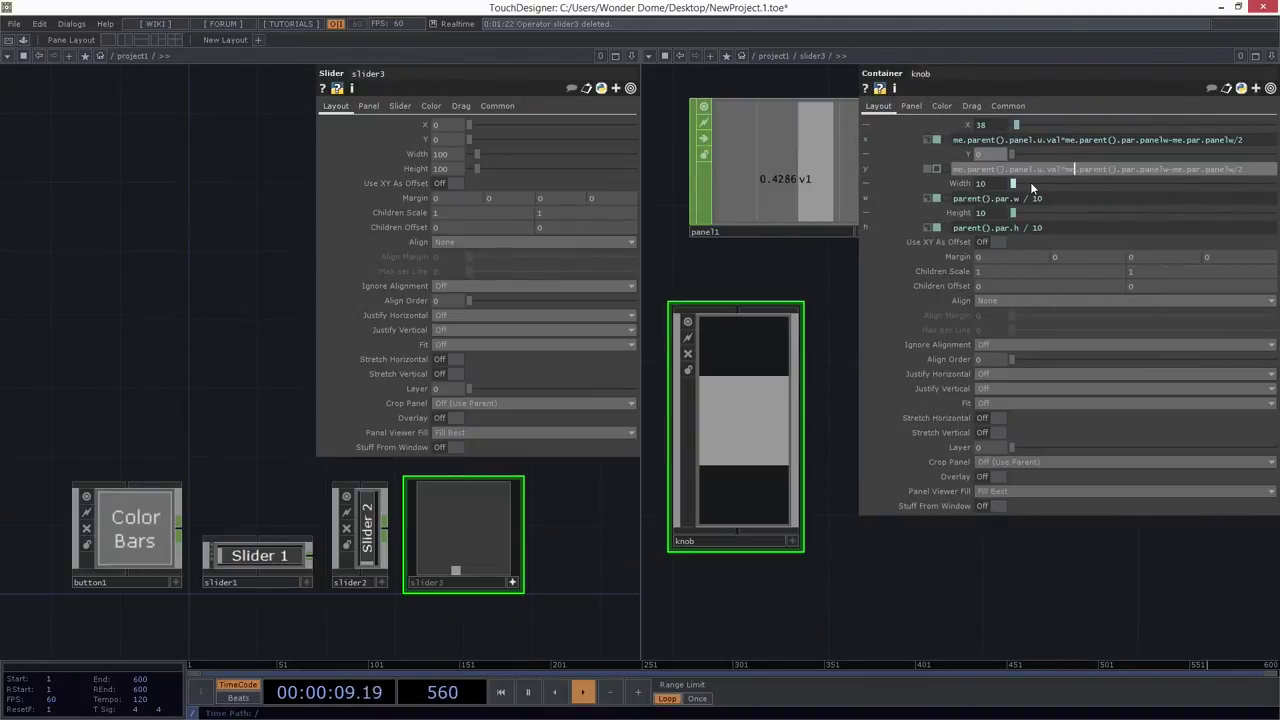
- Change the knob's Y expression to me.parent().panel.v.val*me.parent().par.panelh-me.par.panelh/2
click(1002, 168)
double_click(1039, 170)
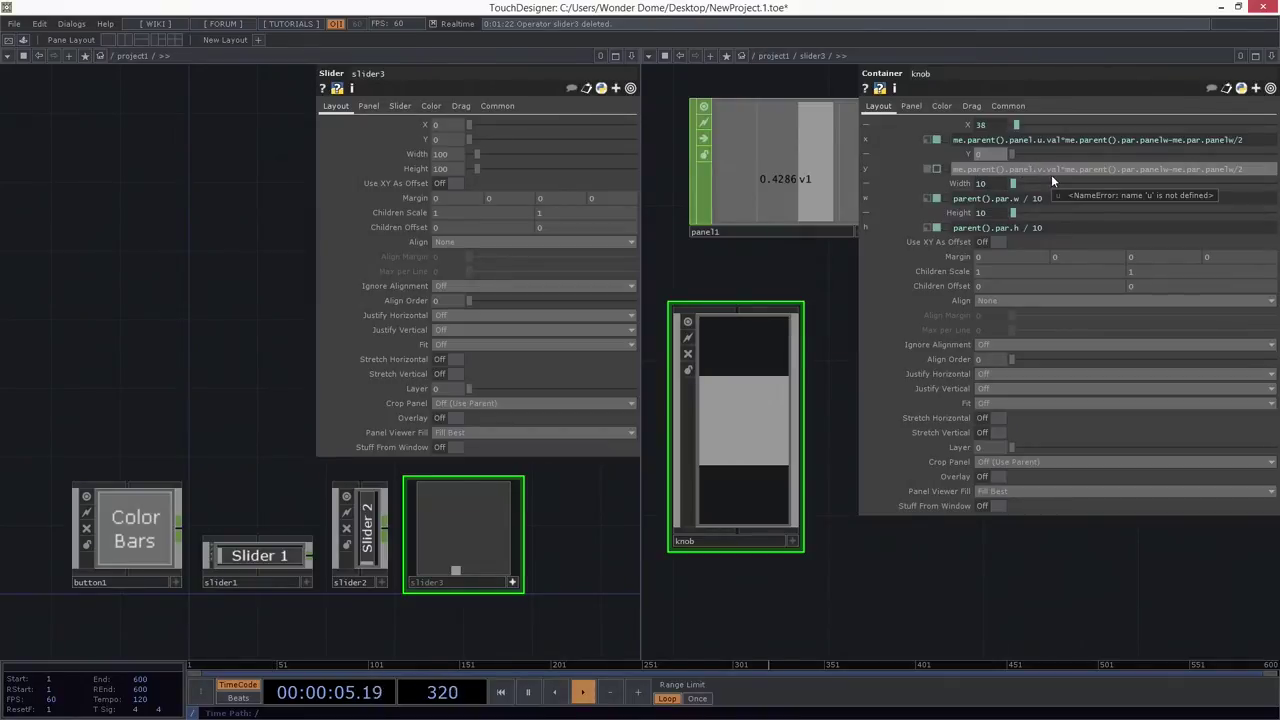
text(v)
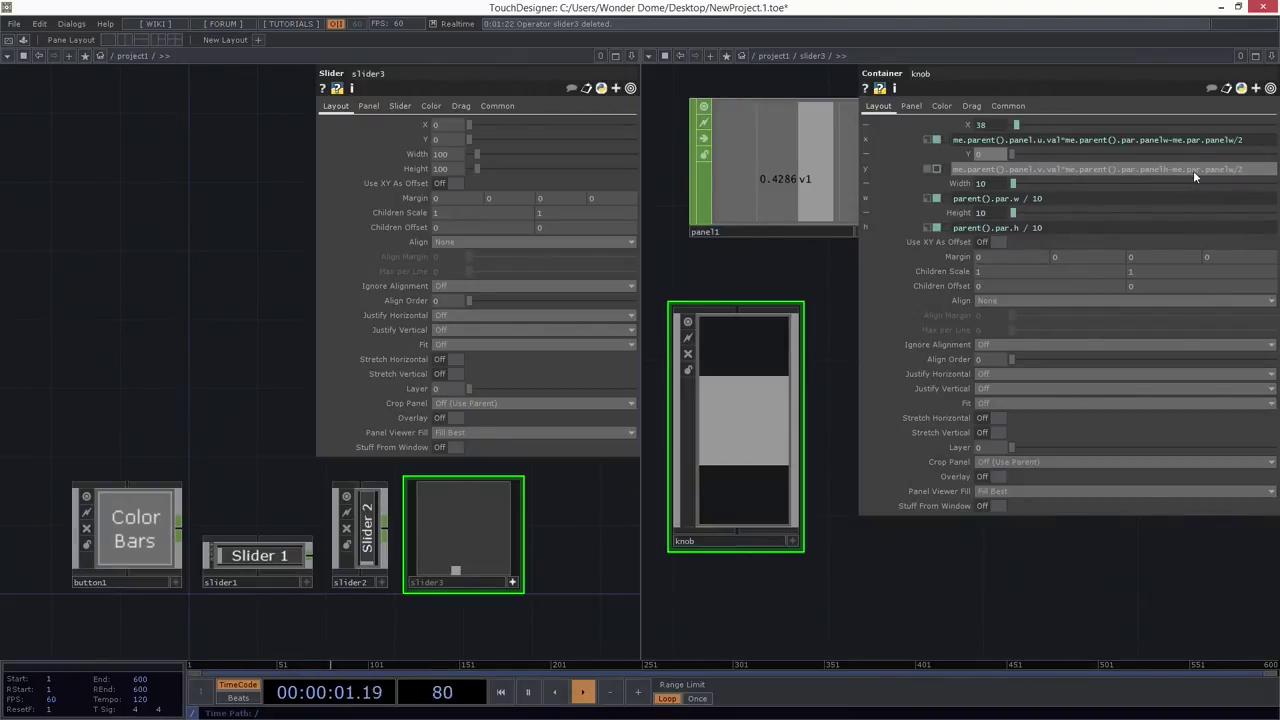
click(1236, 171)
key(BackSpace)
text(h/2)
key(Return)
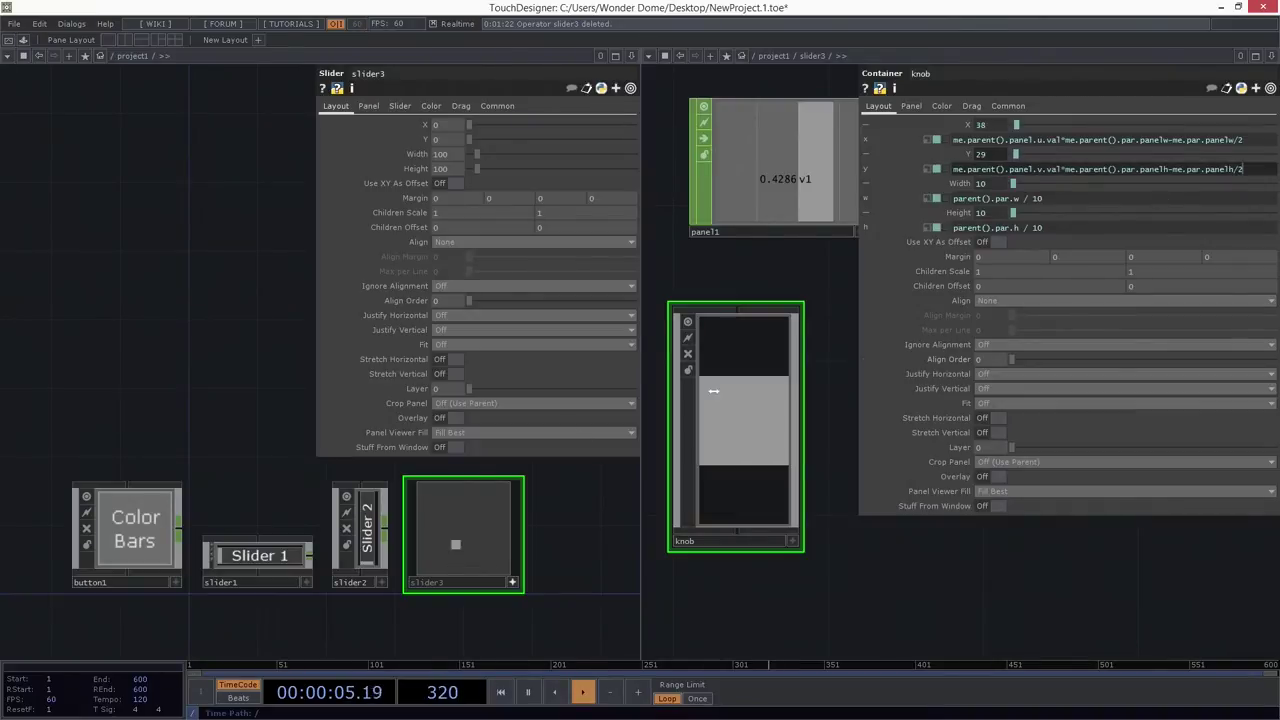
- Test moving the knob both horizontally and vertically in slider3's active viewer
click(477, 512)
mouse_move(475, 508)
mouse_down()
mouse_move(480, 531)
mouse_move(426, 518)
mouse_move(466, 496)
mouse_move(473, 537)
mouse_move(498, 557)
mouse_move(461, 511)
mouse_move(449, 535)
mouse_move(465, 521)
mouse_up()
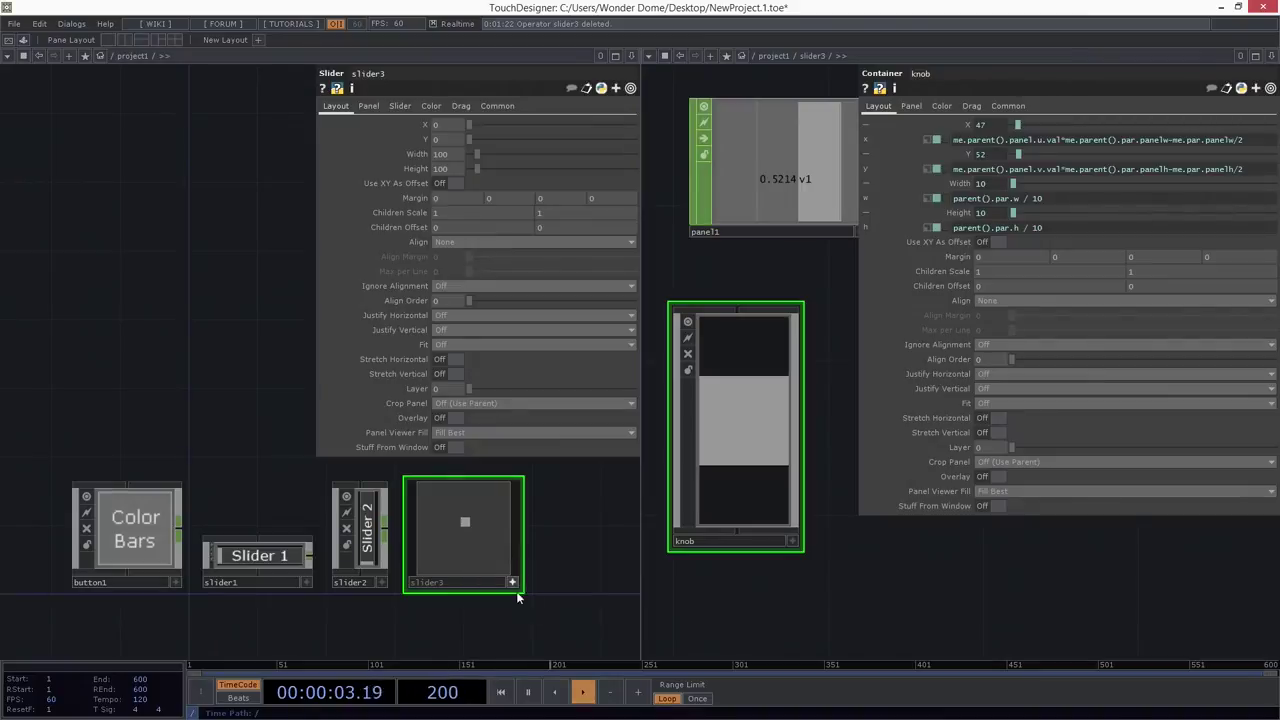
scroll(450, 533, up, 4)
drag(500, 630, 127, 486)
drag(171, 372, 172, 301)
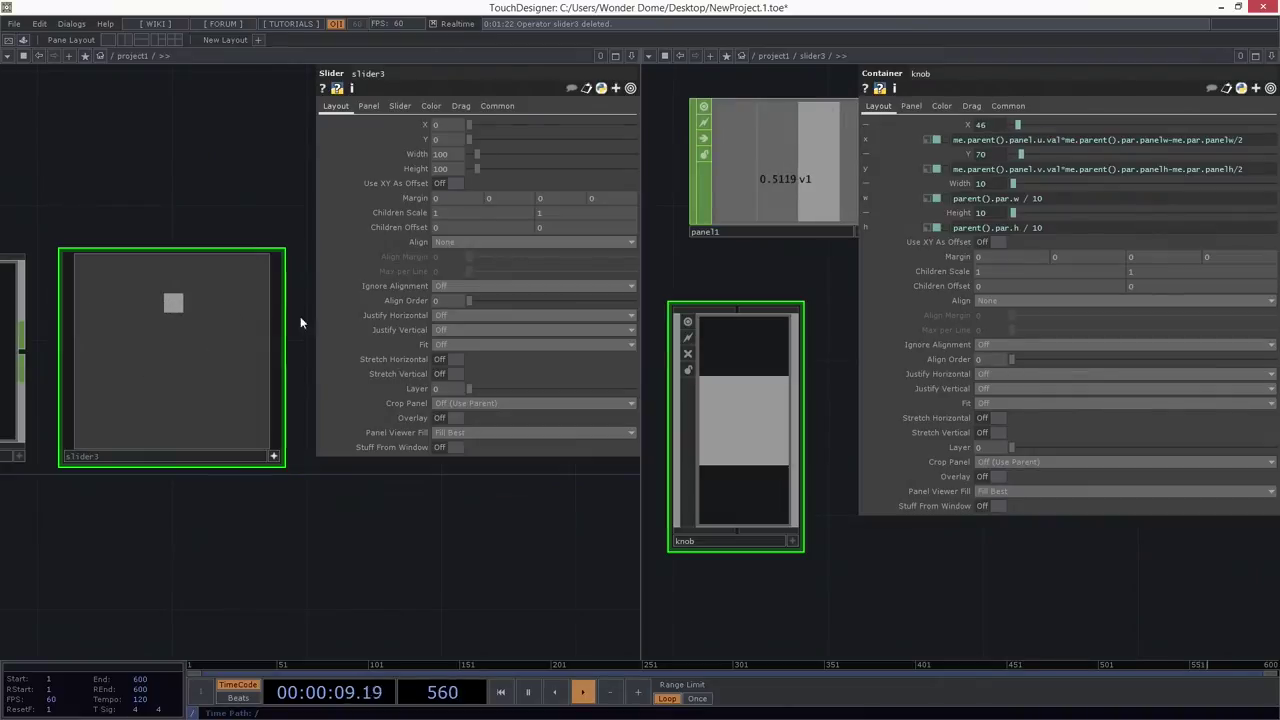
- Open slider3's viewer in a separate window, try the knob in it, and close the window
middle_drag(436, 522, 391, 531)
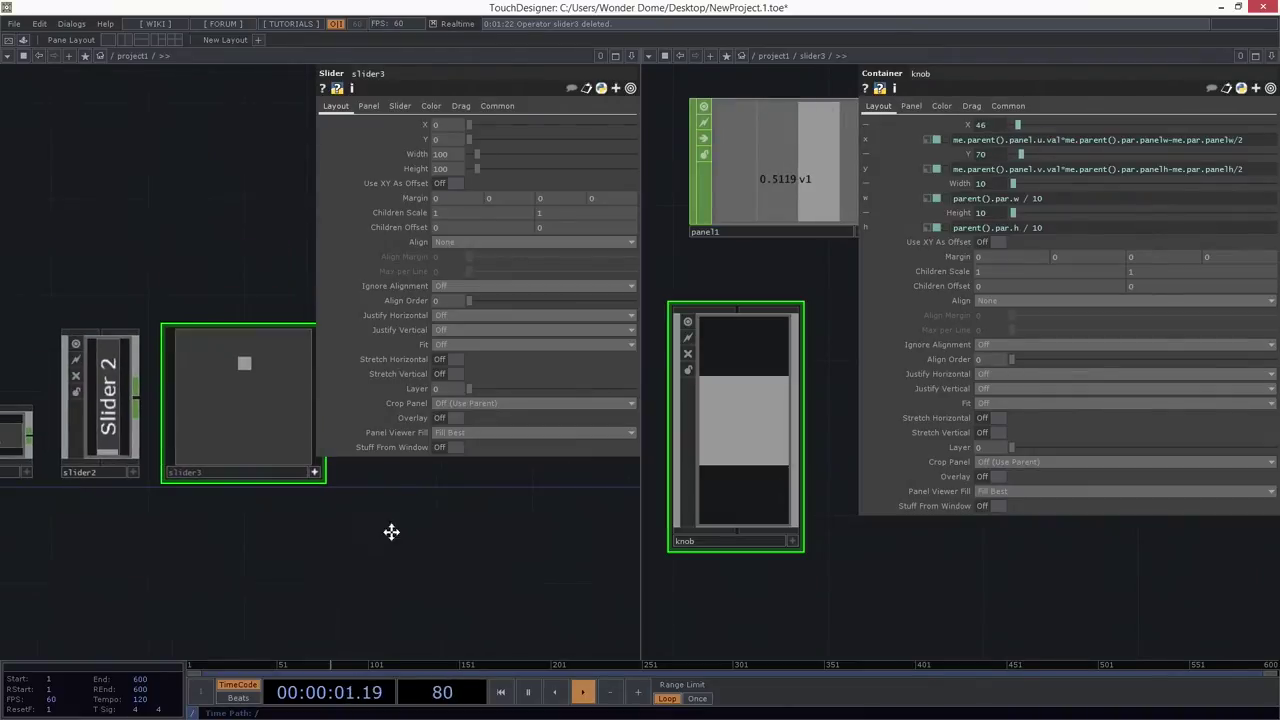
drag(391, 531, 340, 502)
drag(783, 585, 745, 573)
scroll(744, 578, down, 1)
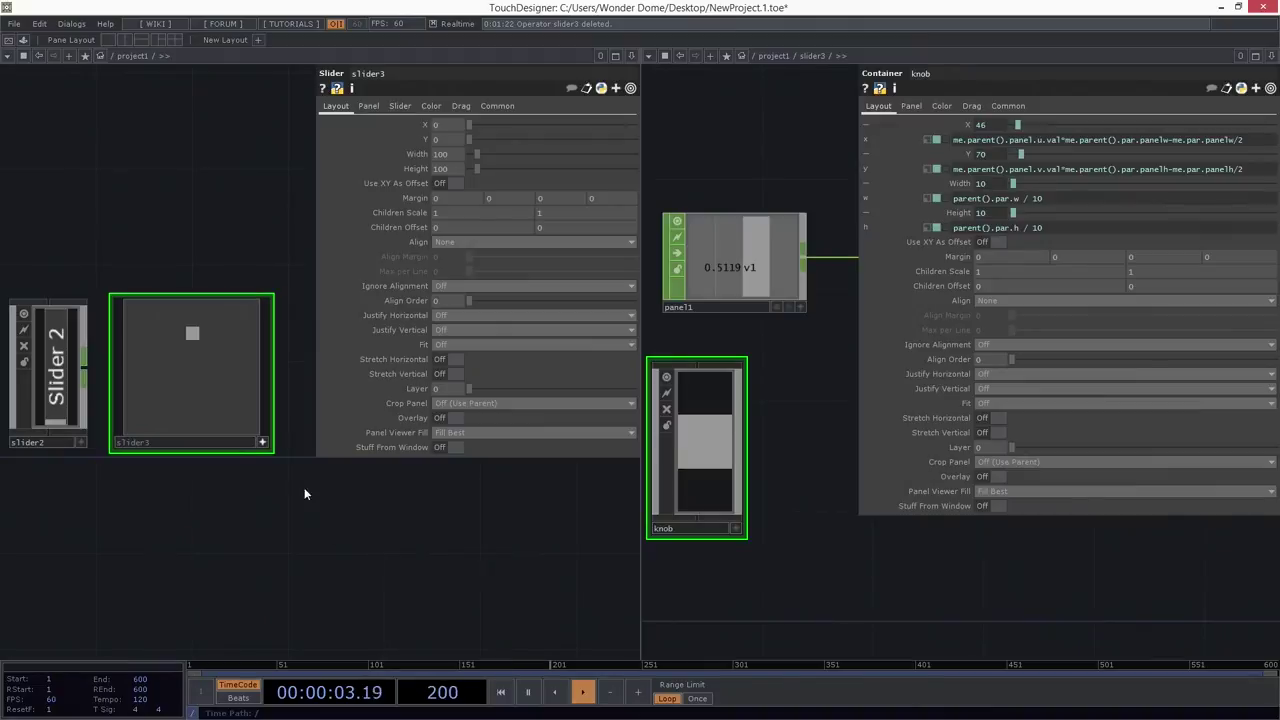
right_click(218, 440)
click(255, 418)
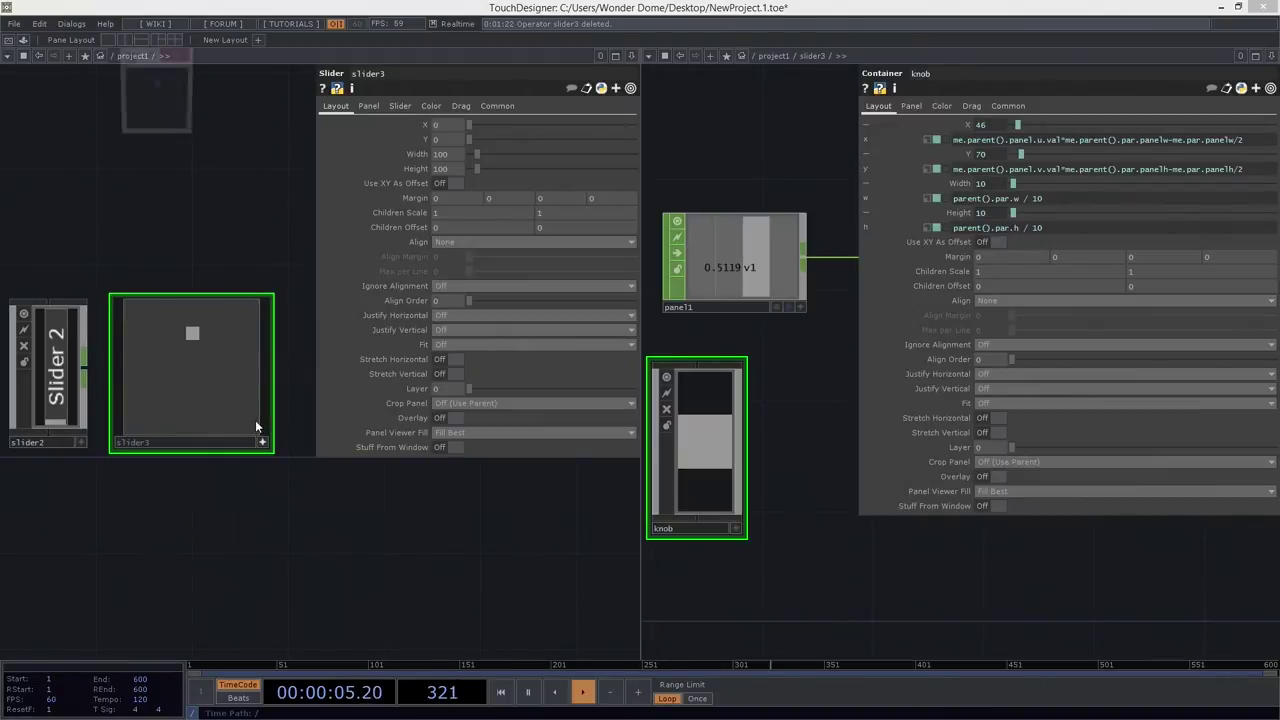
click(137, 105)
mouse_move(137, 105)
mouse_down()
mouse_move(174, 93)
mouse_move(147, 97)
mouse_up()
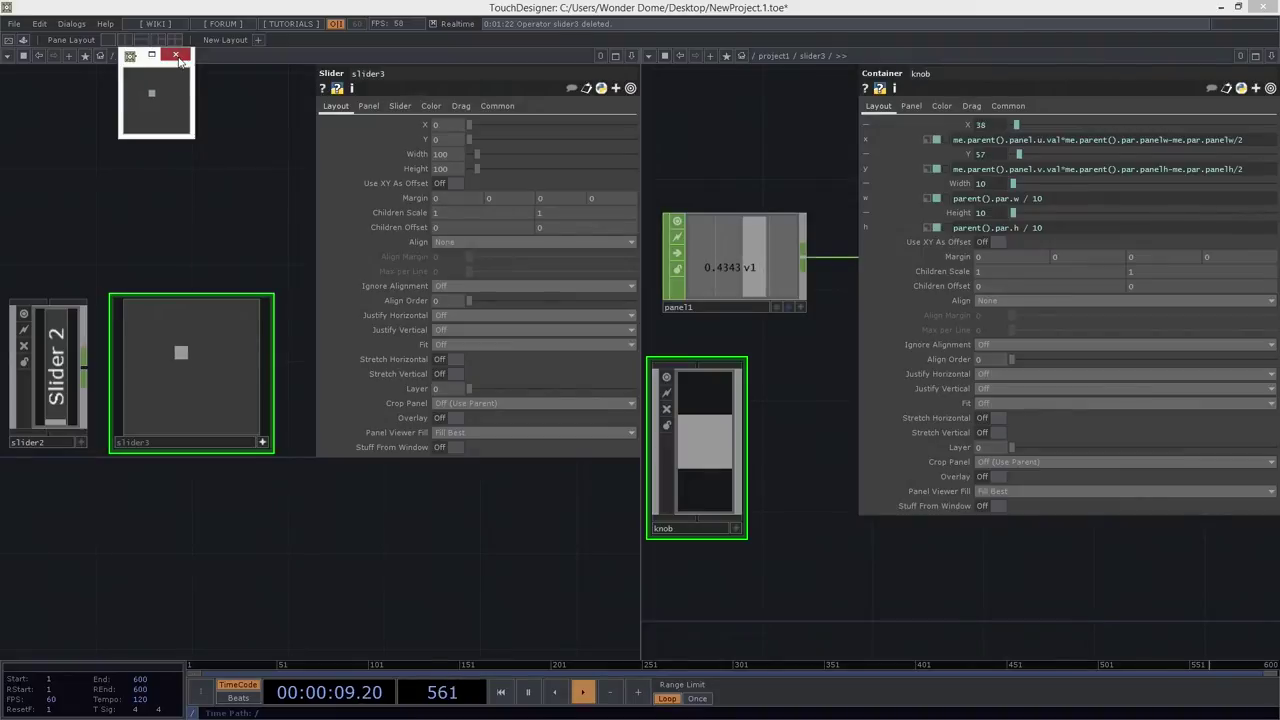
click(176, 54)
- Duplicate the knob container inside slider3, place the copy beside it, and widen the original knob's node
key(ctrl+c)
key(ctrl+v)
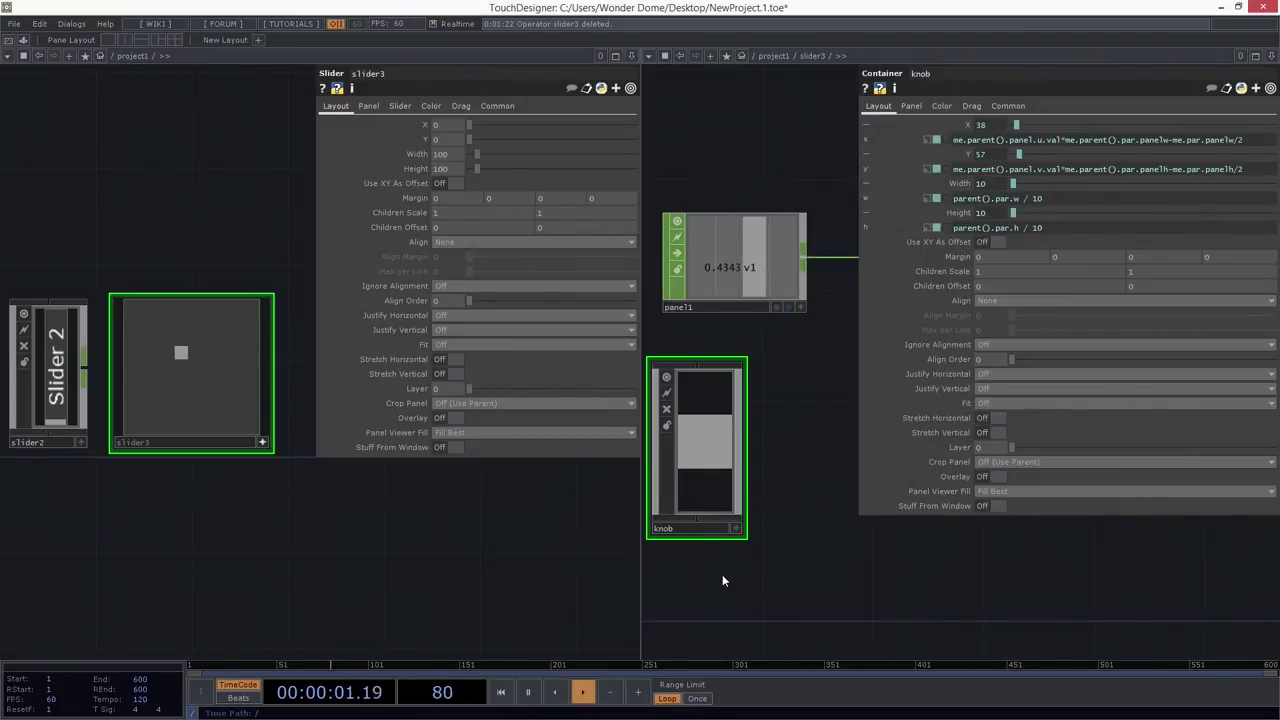
click(722, 574)
drag(773, 602, 894, 392)
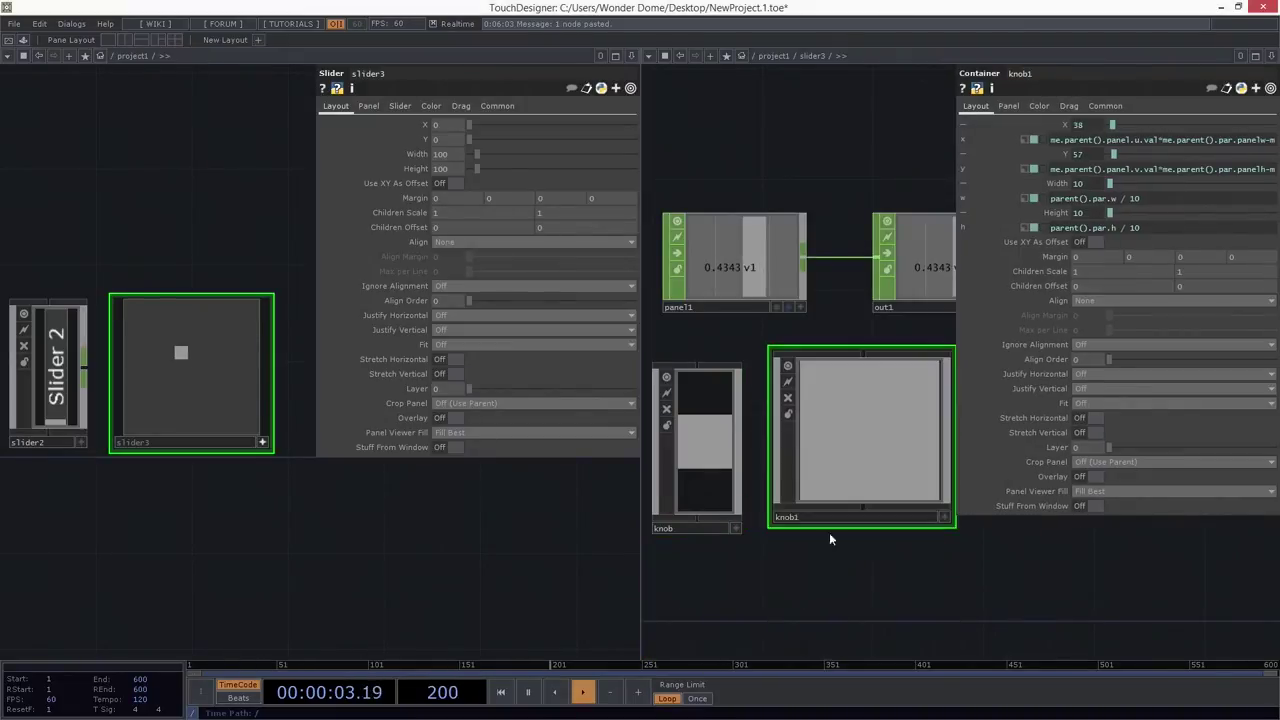
drag(793, 482, 904, 493)
drag(741, 533, 829, 533)
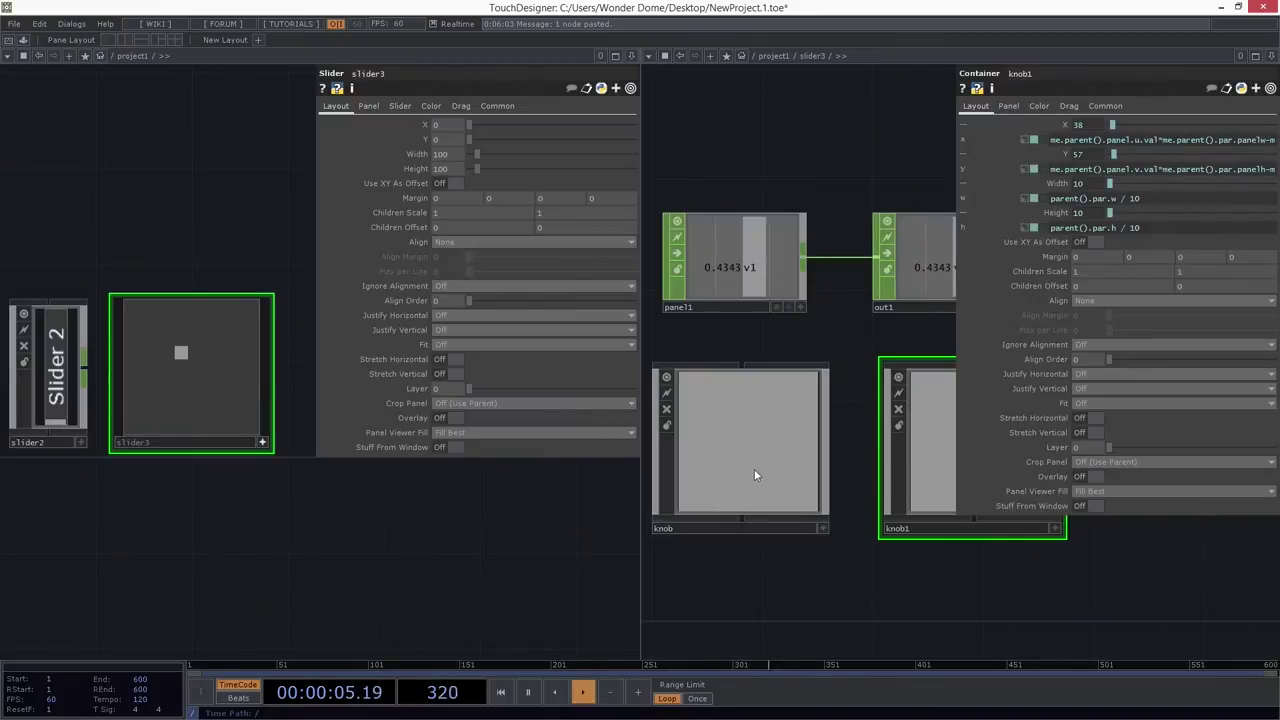
- Arrange the knob1 node directly below the original knob node
click(756, 474)
drag(825, 598, 824, 585)
drag(938, 460, 730, 664)
drag(867, 636, 888, 510)
drag(818, 534, 784, 512)
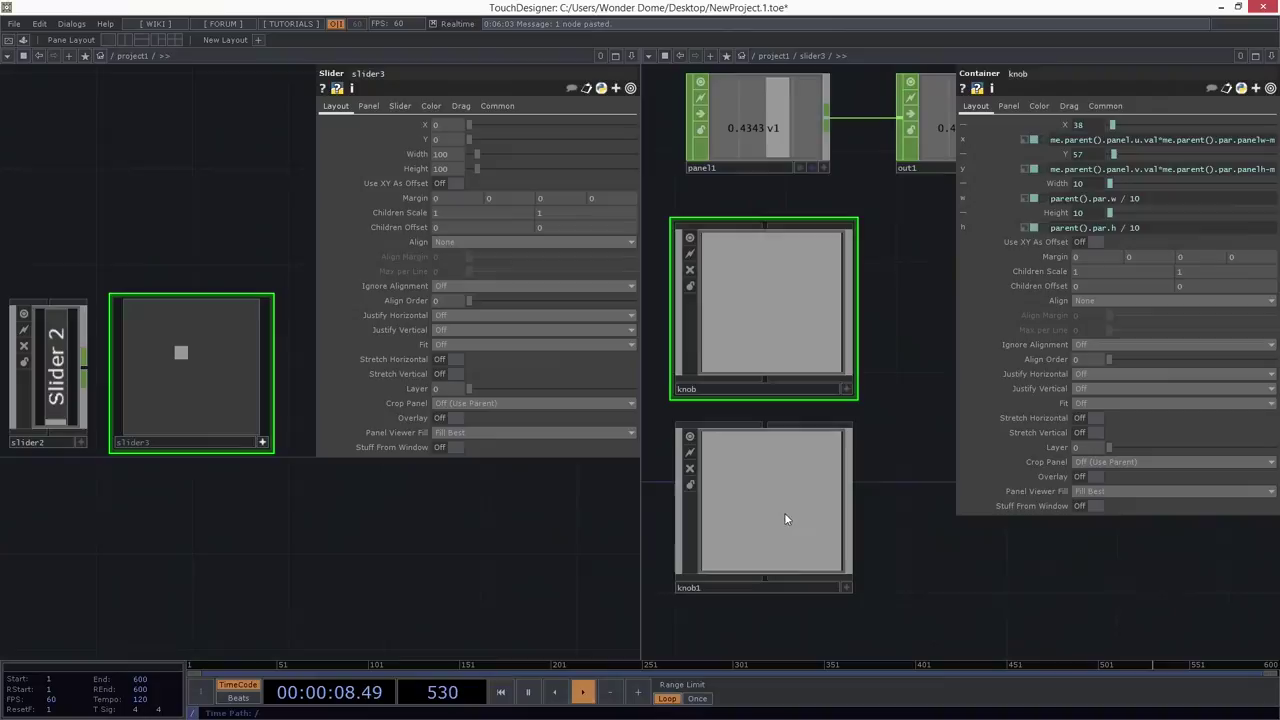
- Replace the original knob's X position expression with 0 and test its movement in slider3's viewer
click(1085, 127)
click(1028, 140)
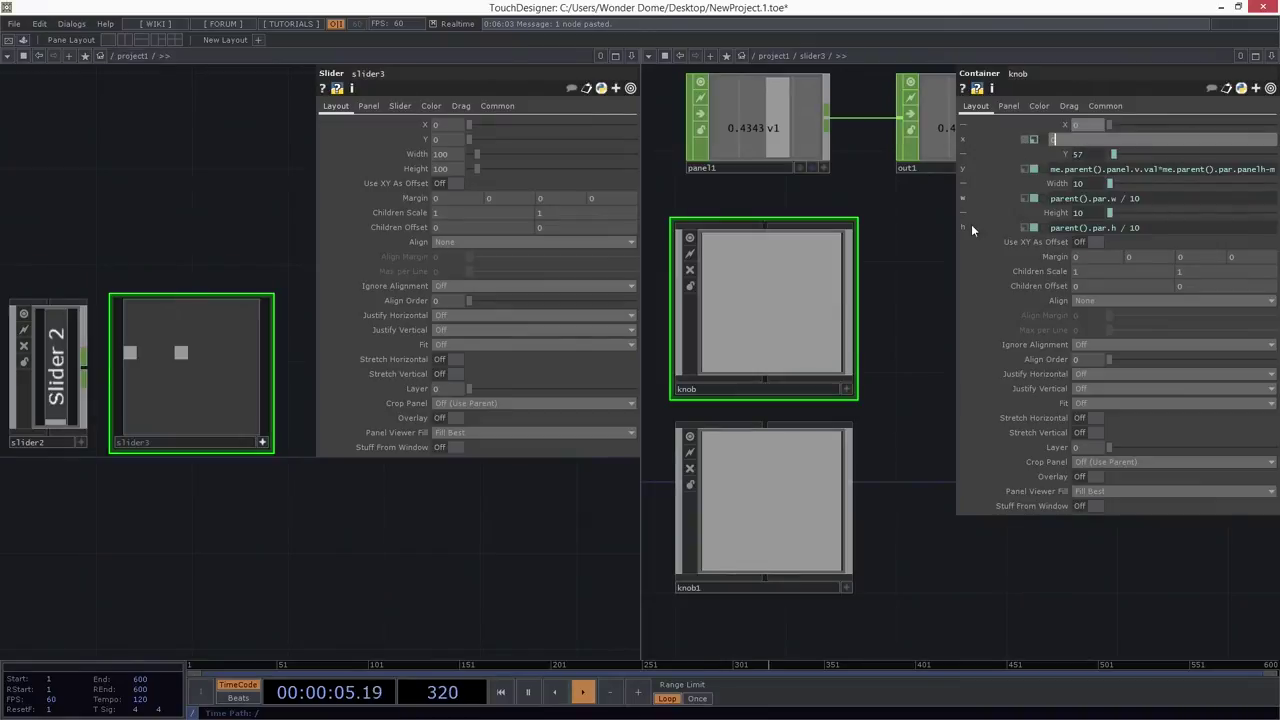
mouse_move(211, 361)
mouse_down()
mouse_move(184, 323)
mouse_move(220, 324)
mouse_move(162, 414)
mouse_move(237, 360)
mouse_move(165, 415)
mouse_move(185, 296)
mouse_move(182, 455)
mouse_move(258, 405)
mouse_move(165, 333)
mouse_move(193, 357)
mouse_up()
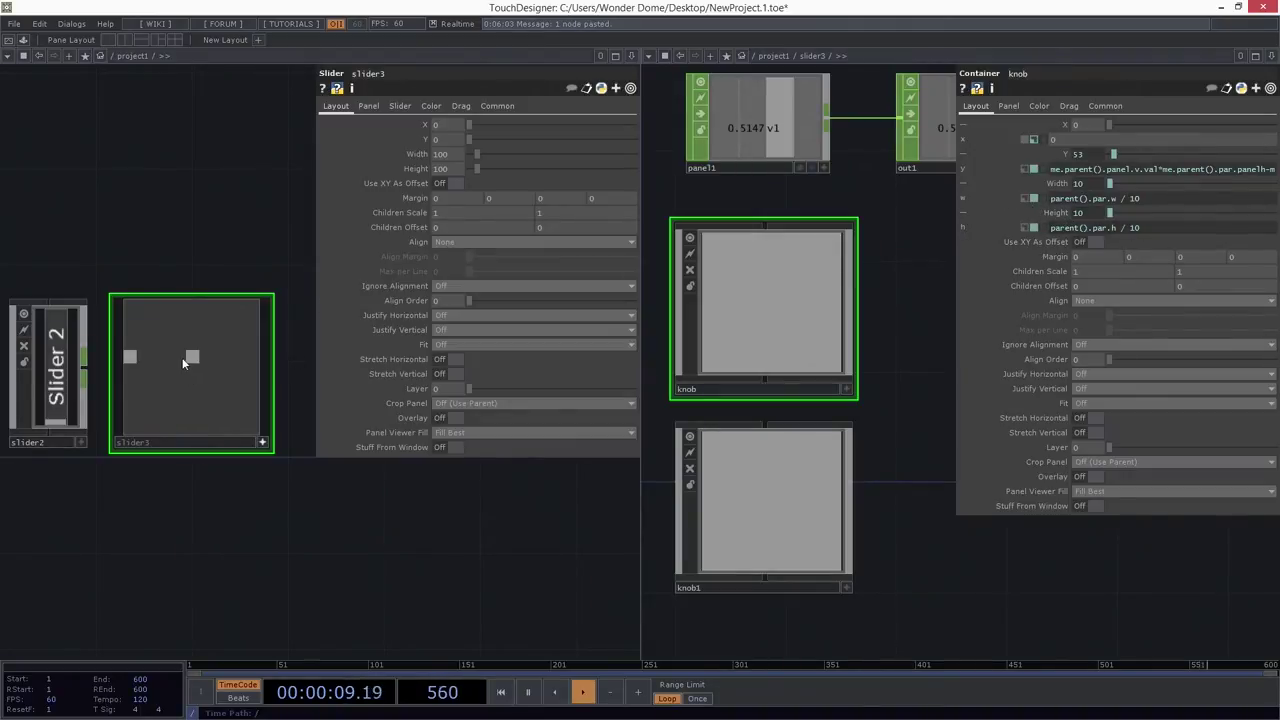
drag(193, 362, 143, 365)
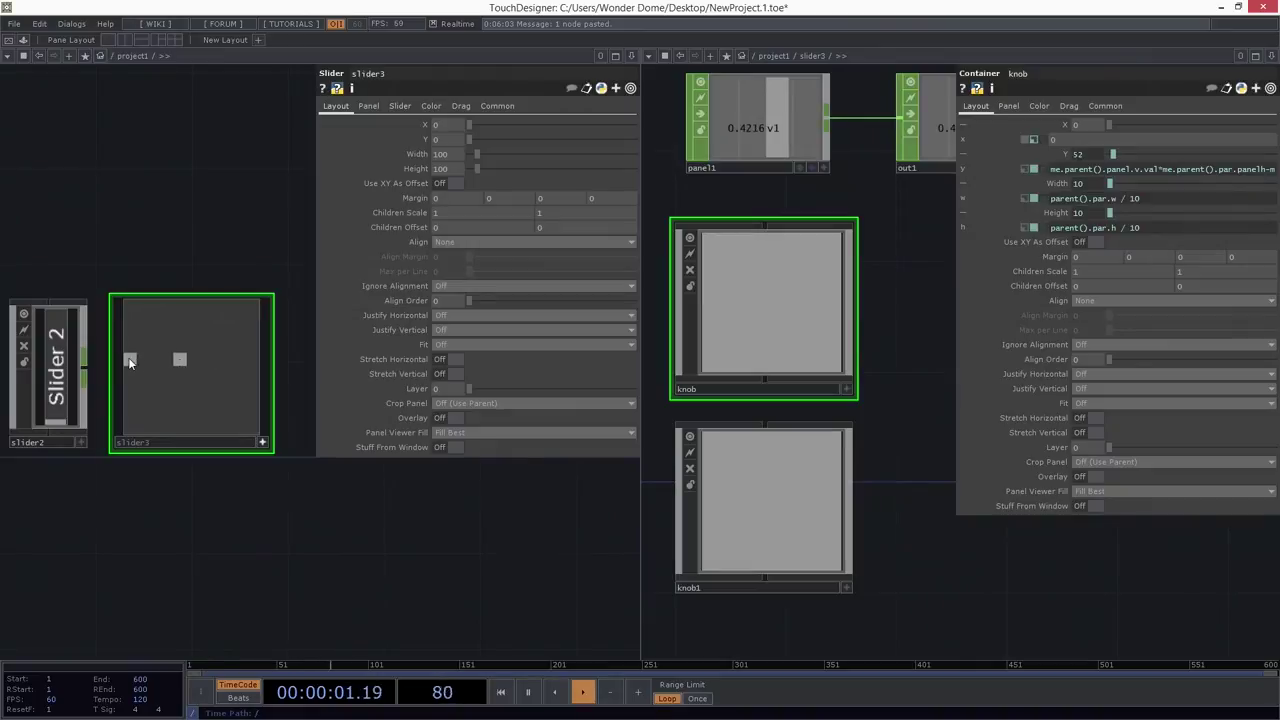
- Replace the original knob's height expression with a fixed value of 1
click(1032, 227)
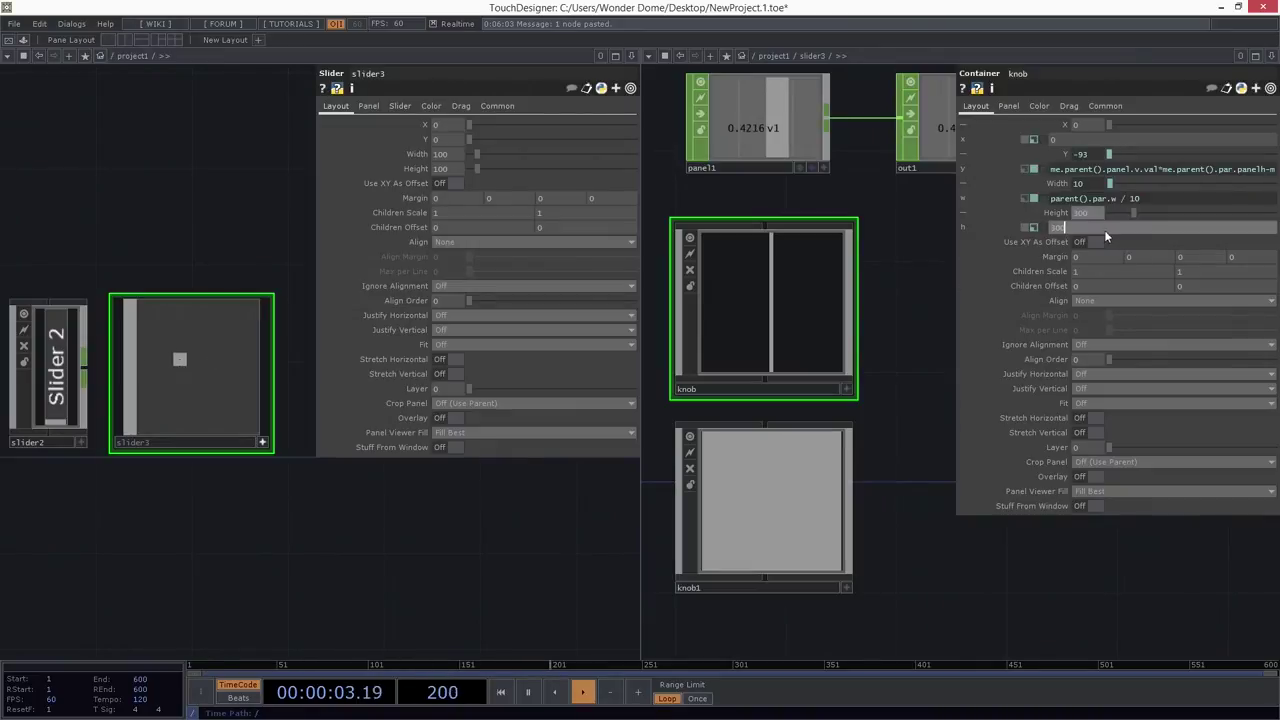
text(1)
key(Return)
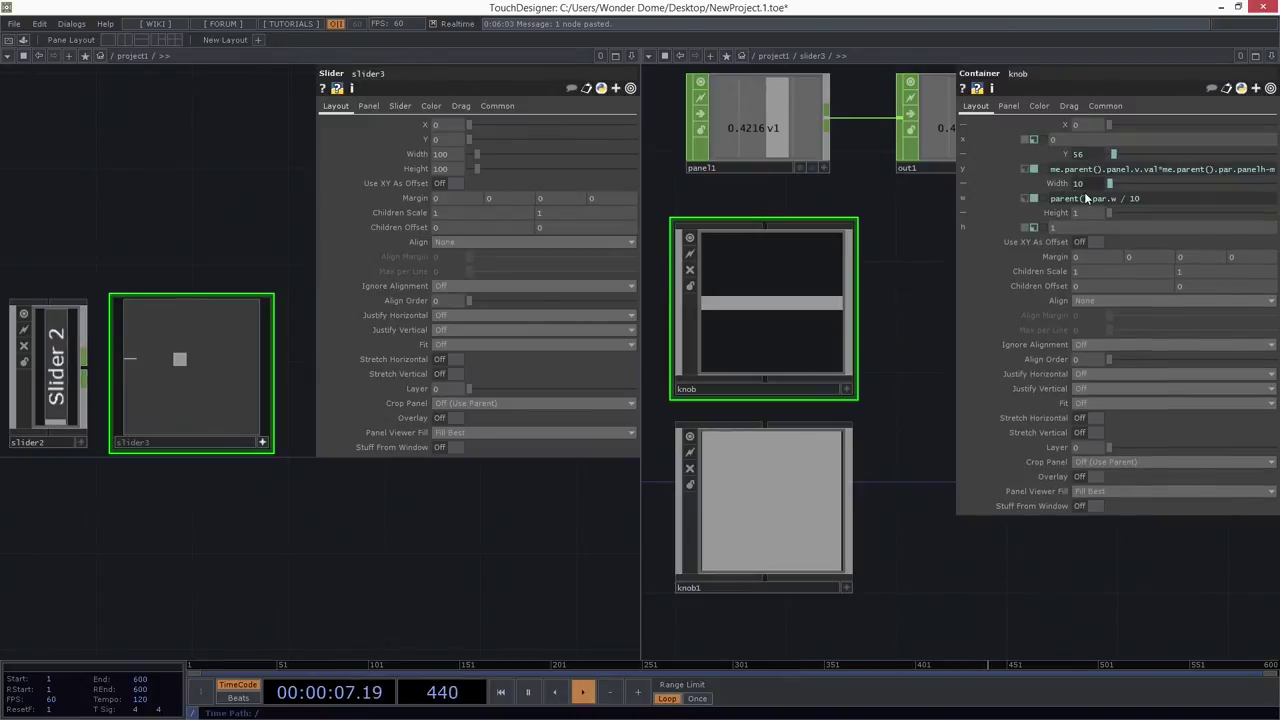
- Reduce the original knob's width expression to parent().par.w and test the line's movement in slider3's viewer
drag(1122, 200, 1164, 200)
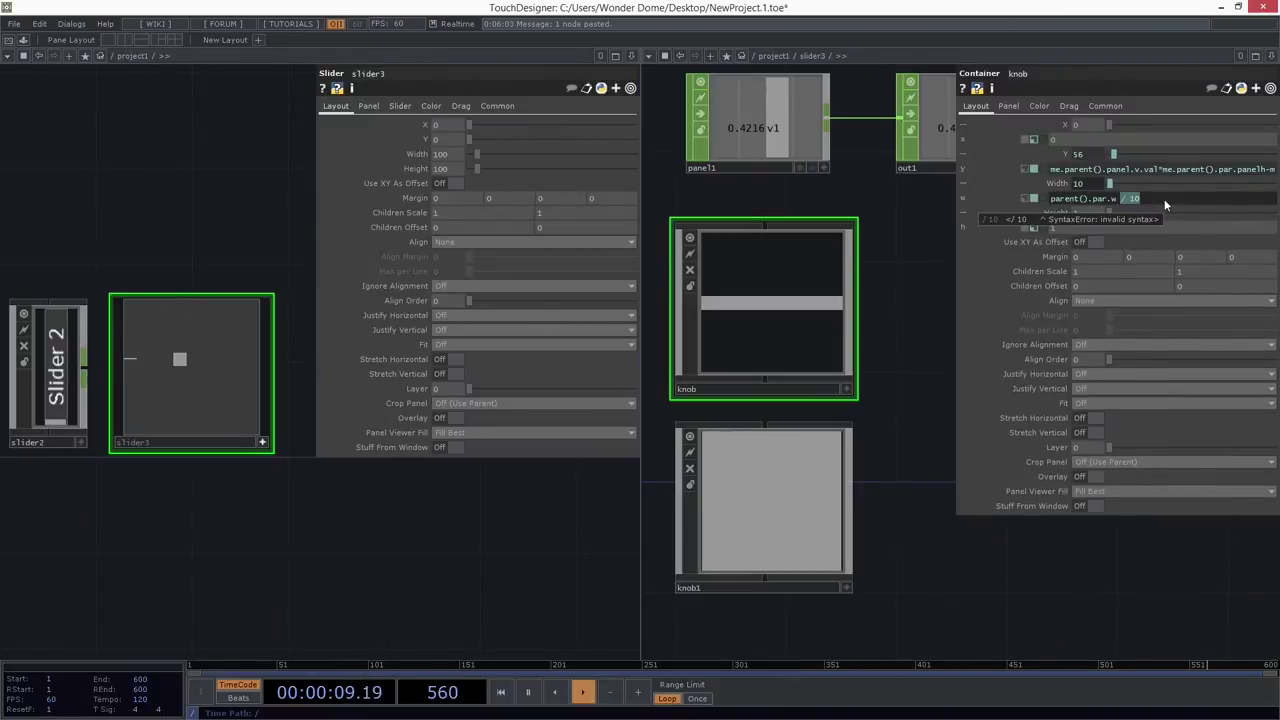
key(BackSpace)
key(Return)
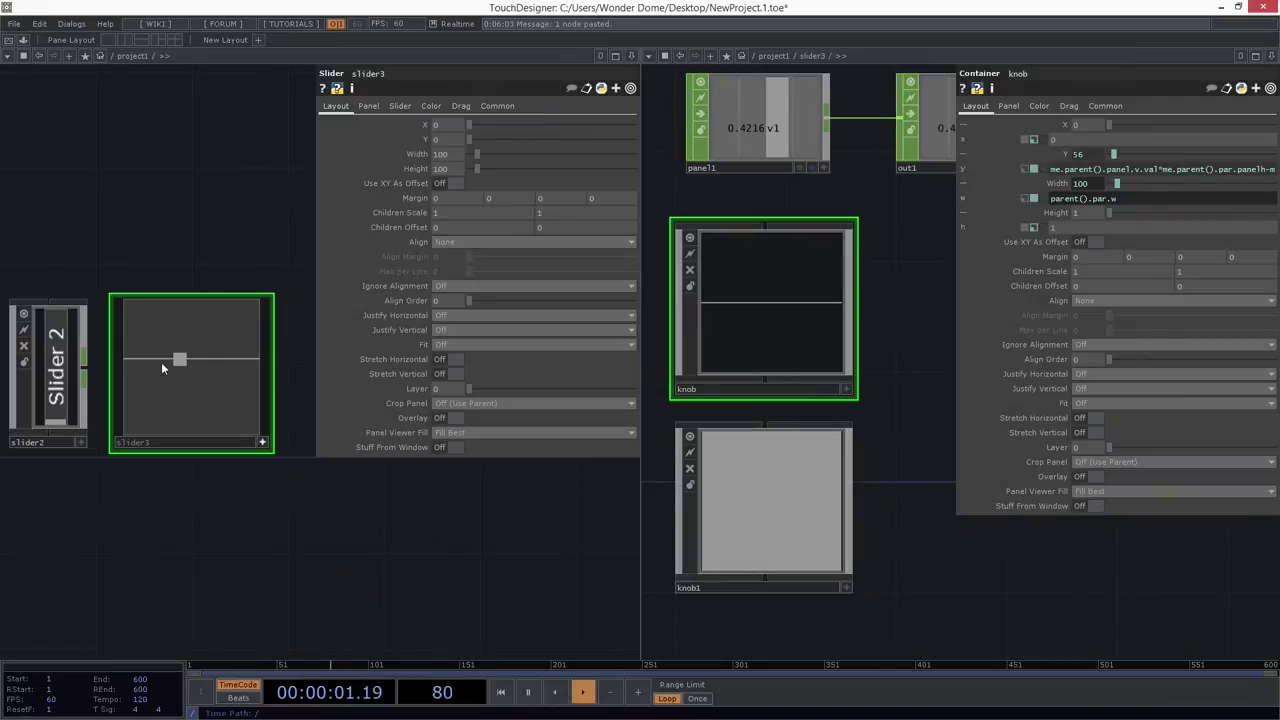
drag(180, 358, 135, 370)
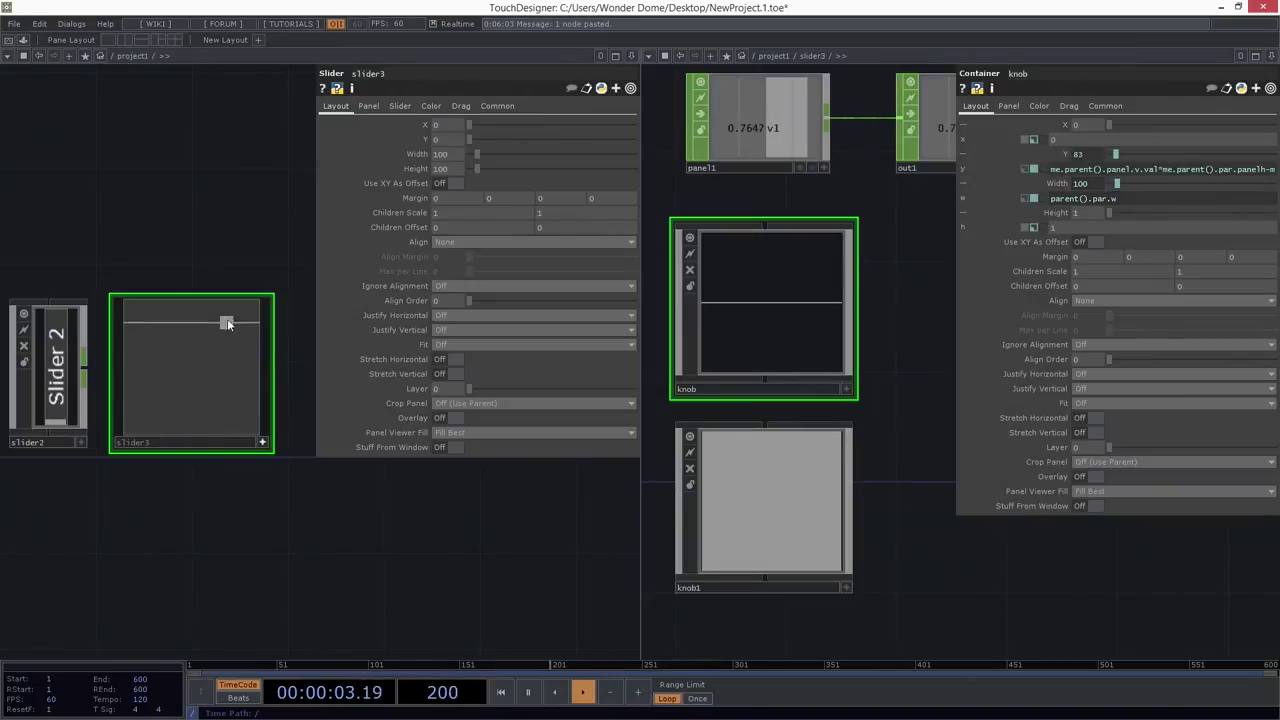
drag(227, 321, 187, 332)
- Swap the positions of the two container nodes so the square one sits above the thin-line one
scroll(912, 464, down, 3)
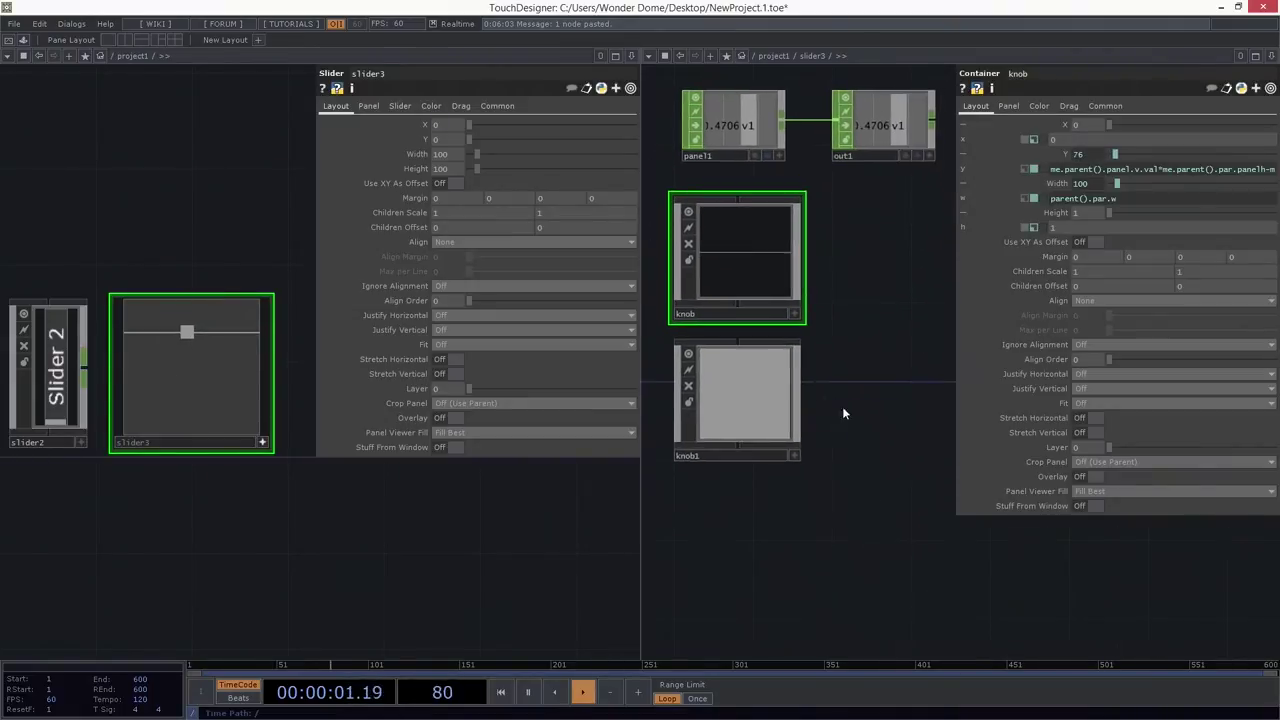
drag(806, 417, 956, 354)
drag(749, 266, 757, 503)
drag(856, 342, 714, 272)
drag(729, 481, 719, 382)
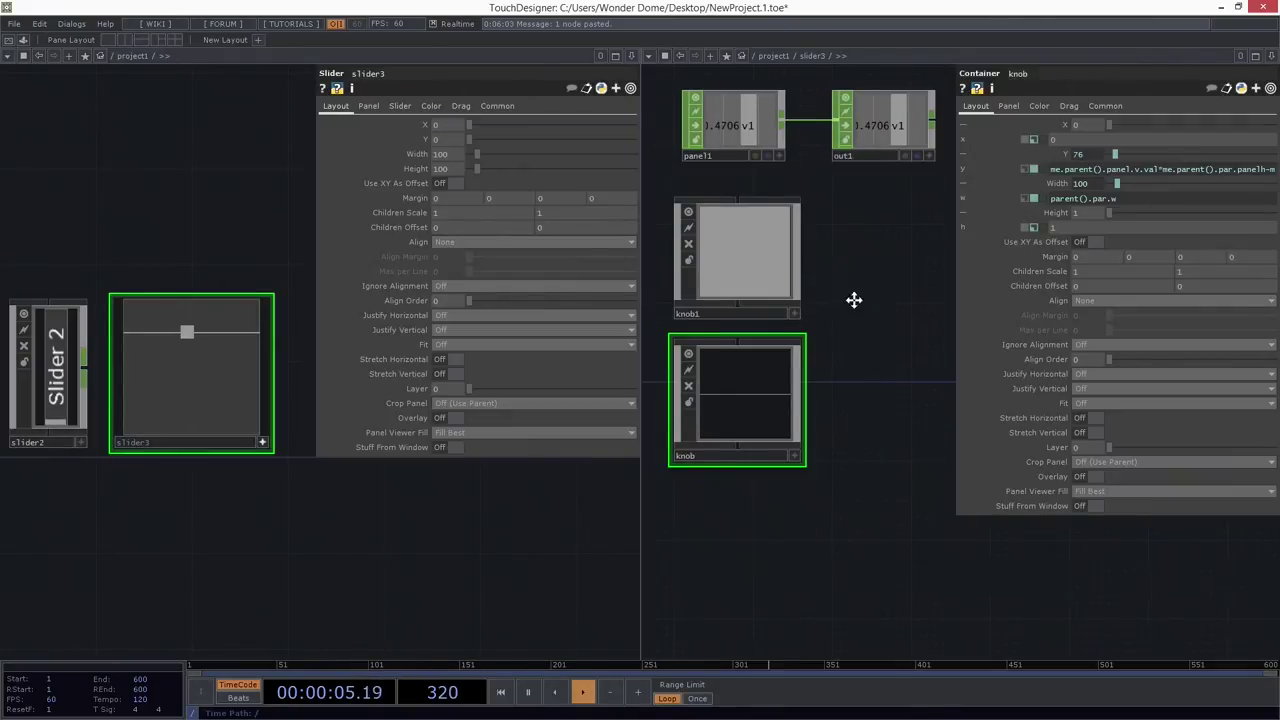
- Swap the two containers' names, making the square one knob and the thin-line one knob1
drag(853, 300, 911, 312)
text(11)
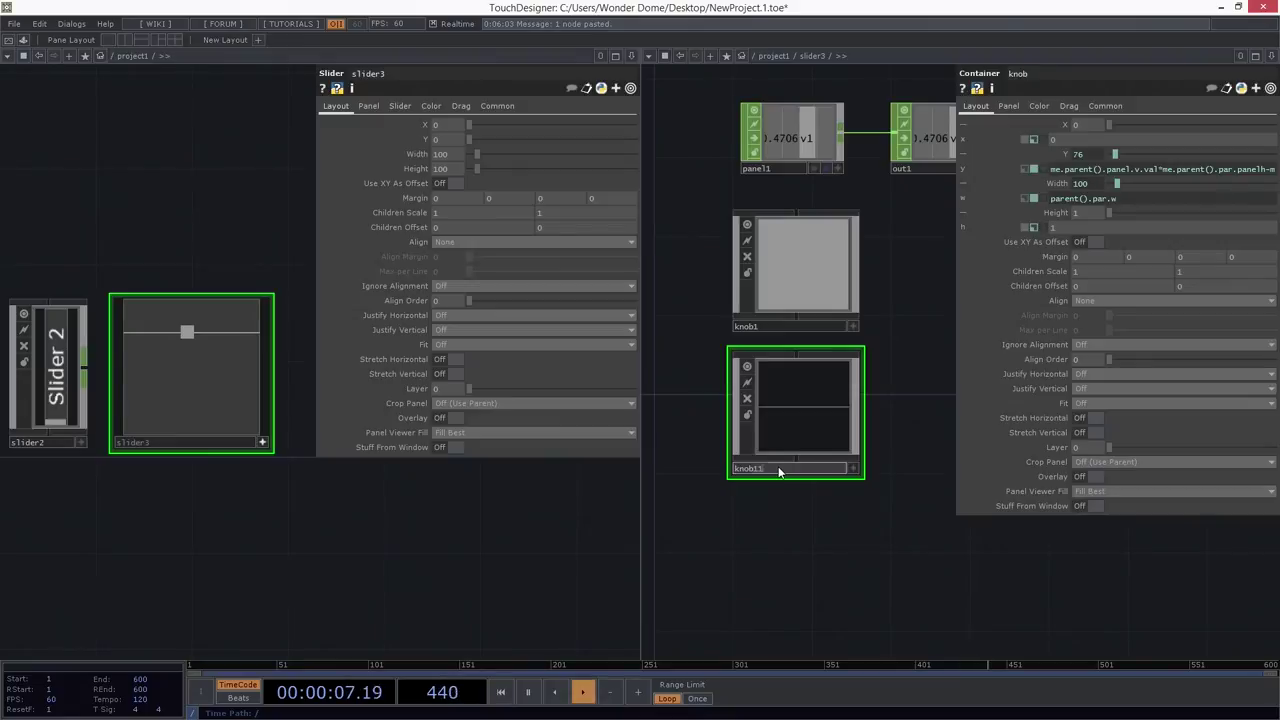
key(Return)
click(777, 330)
key(BackSpace)
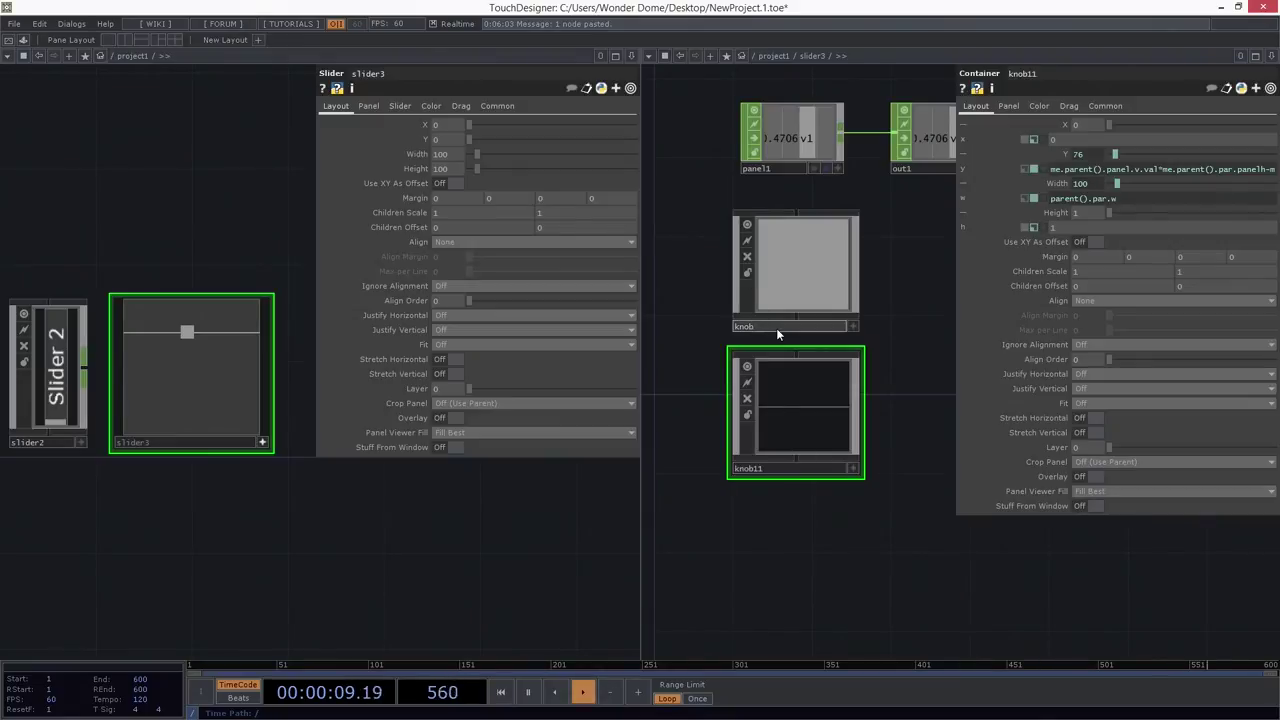
drag(776, 488, 777, 480)
click(782, 452)
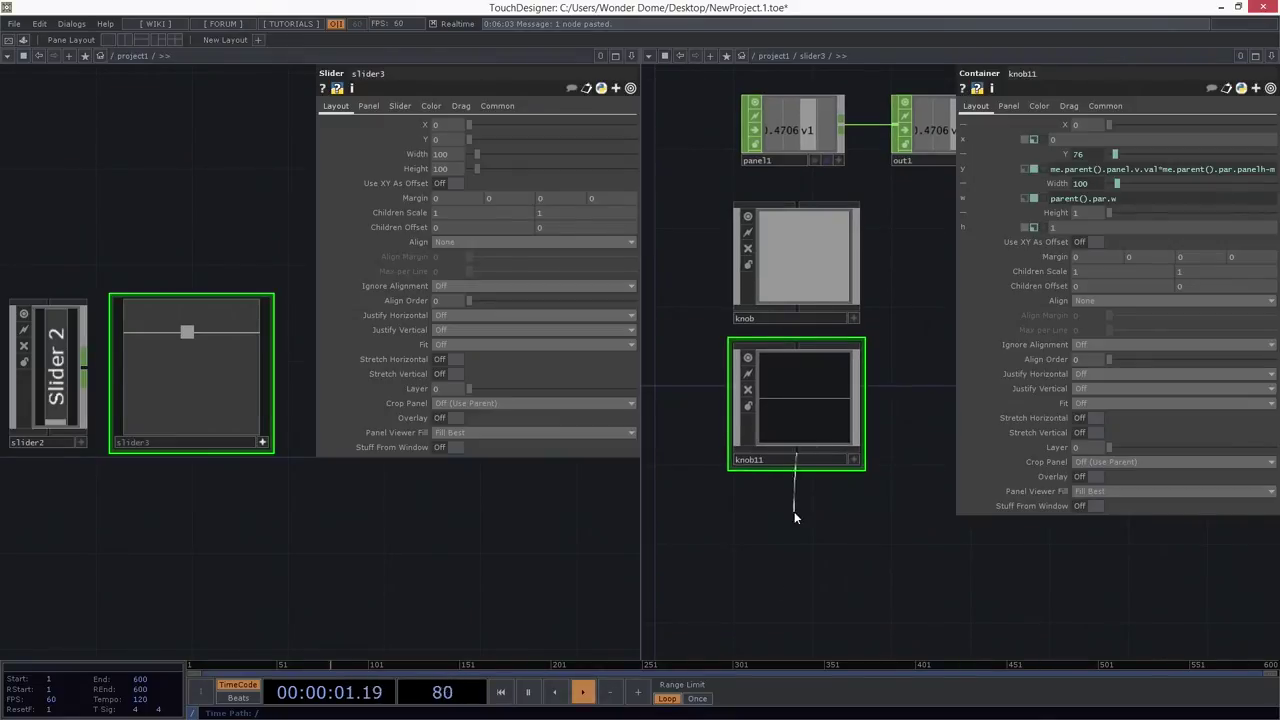
key(Return)
key(Return)
- Test the square knob moving together with the horizontal line in slider3's viewer
scroll(805, 420, up, 3)
drag(924, 290, 923, 327)
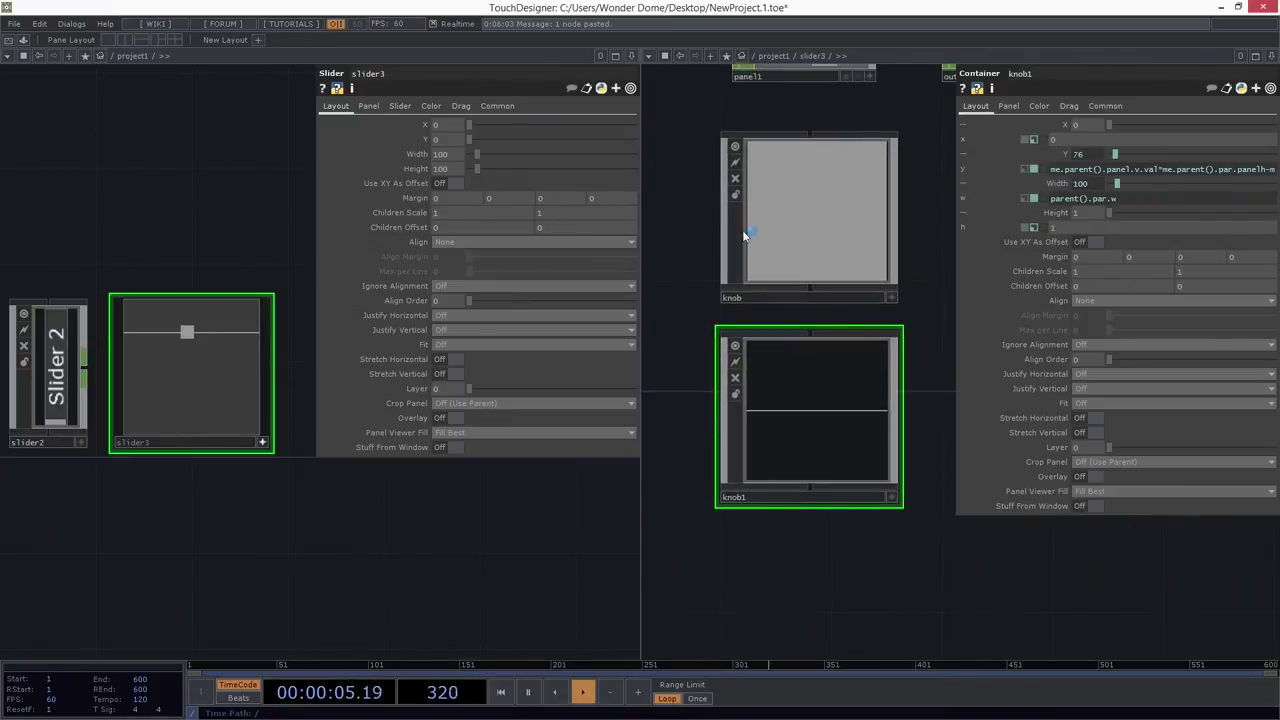
drag(193, 334, 155, 364)
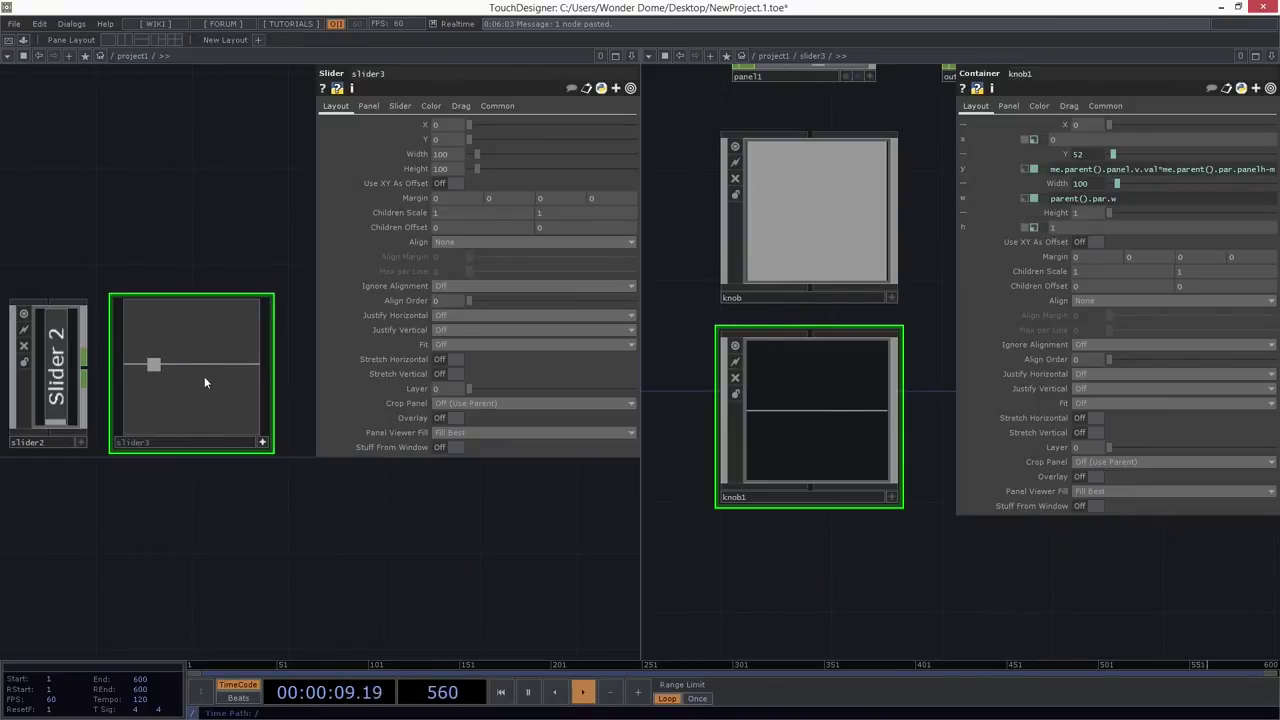
drag(152, 364, 198, 331)
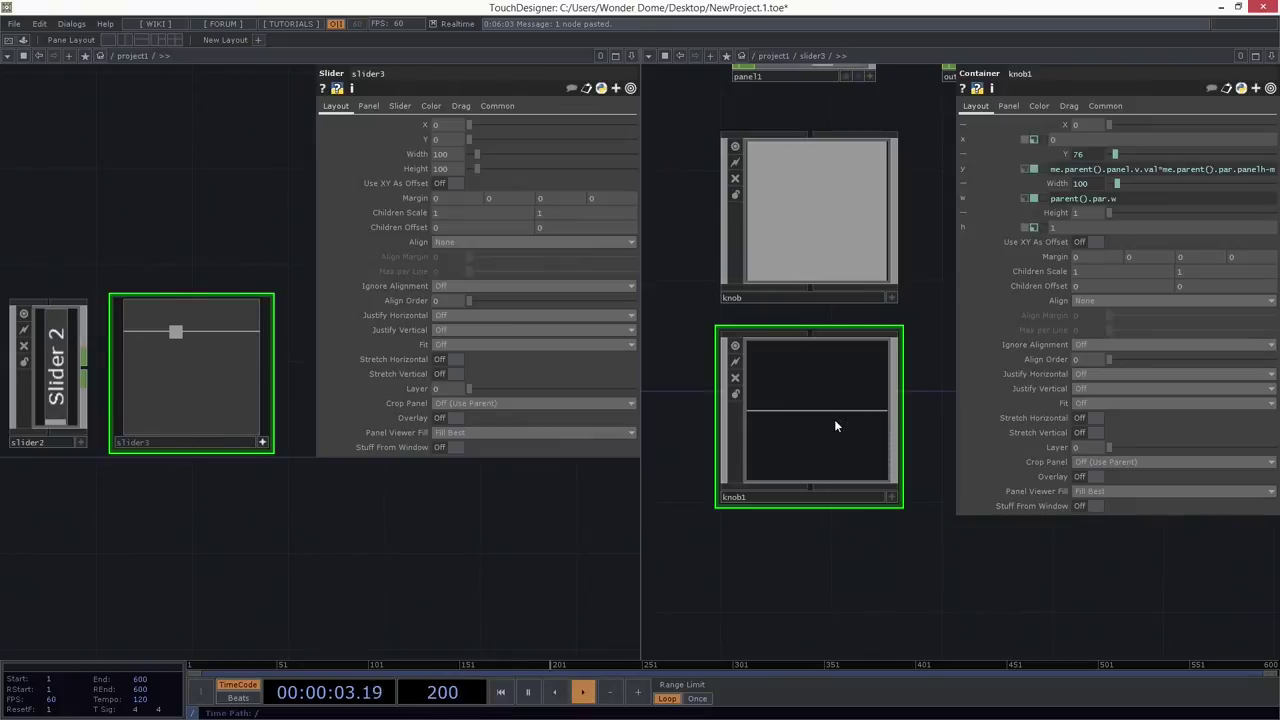
- Duplicate the knob1 line container, place the copy below it, and reduce the height of the knob1 node
key(ctrl+v)
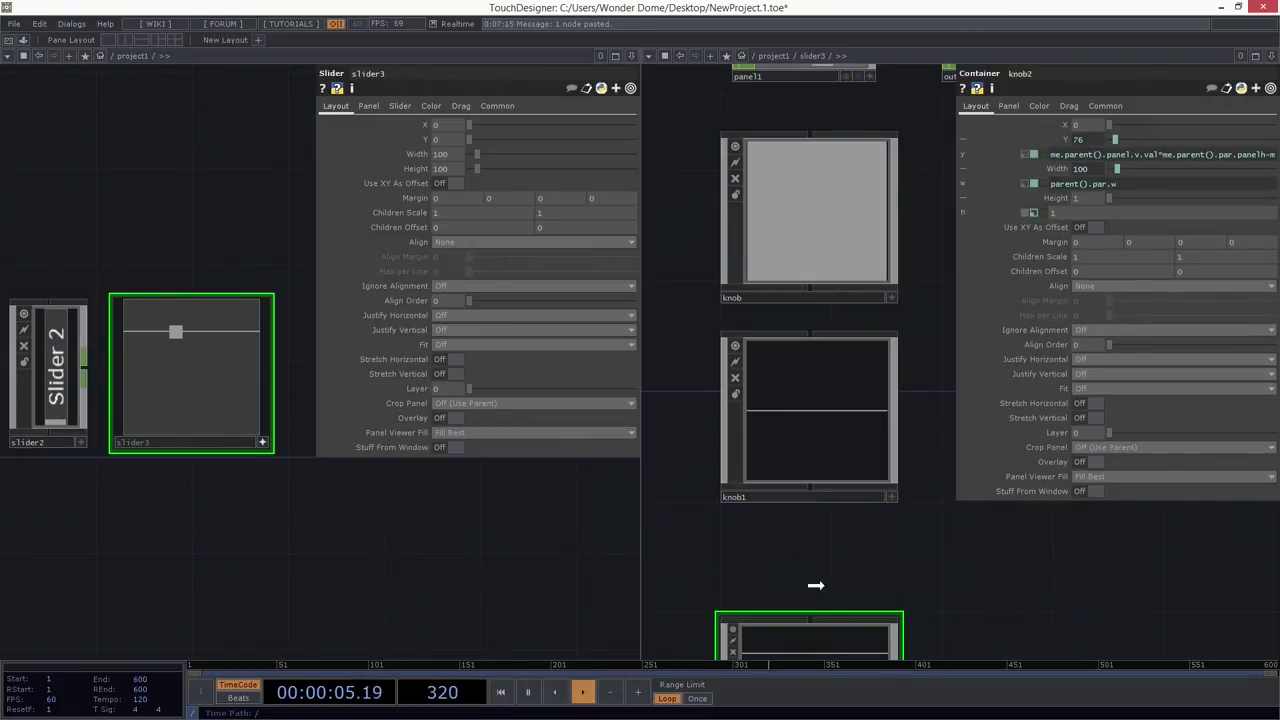
drag(827, 535, 817, 535)
double_click(899, 502)
drag(838, 464, 838, 396)
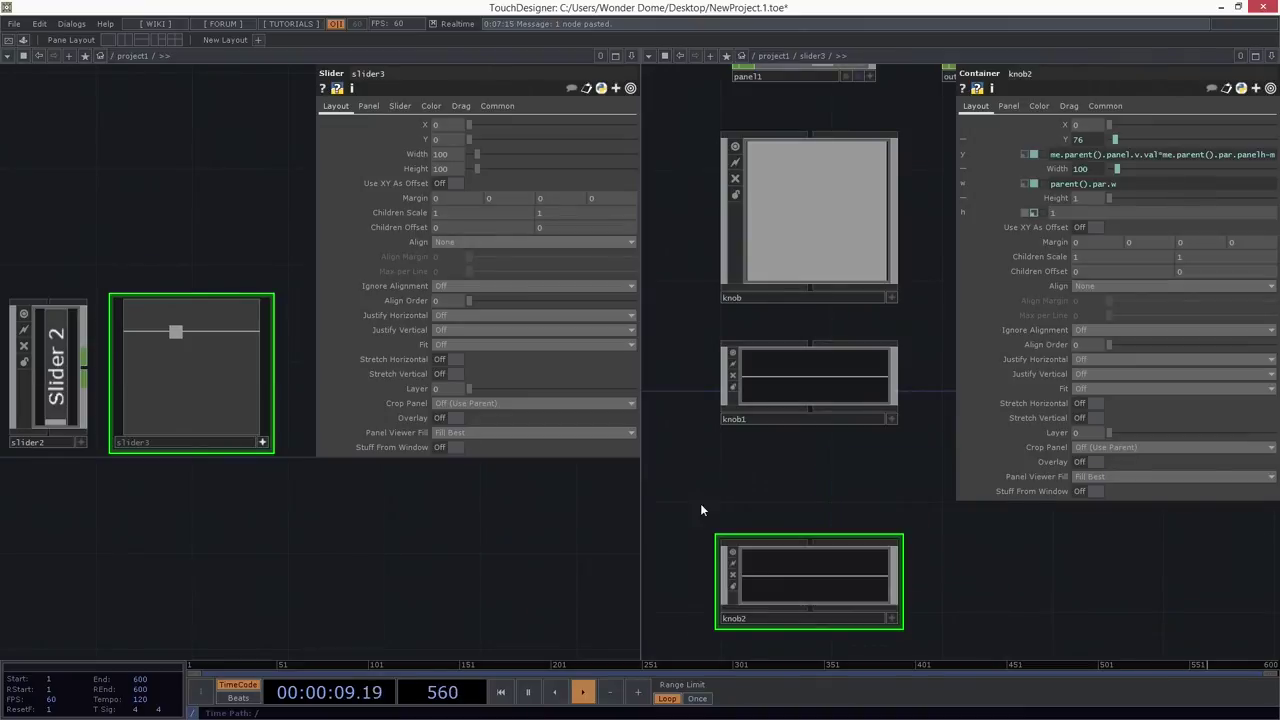
- Move the knob2 container node up beside the square knob node
drag(869, 494, 724, 508)
scroll(725, 506, down, 3)
drag(689, 575, 840, 356)
scroll(844, 448, up, 4)
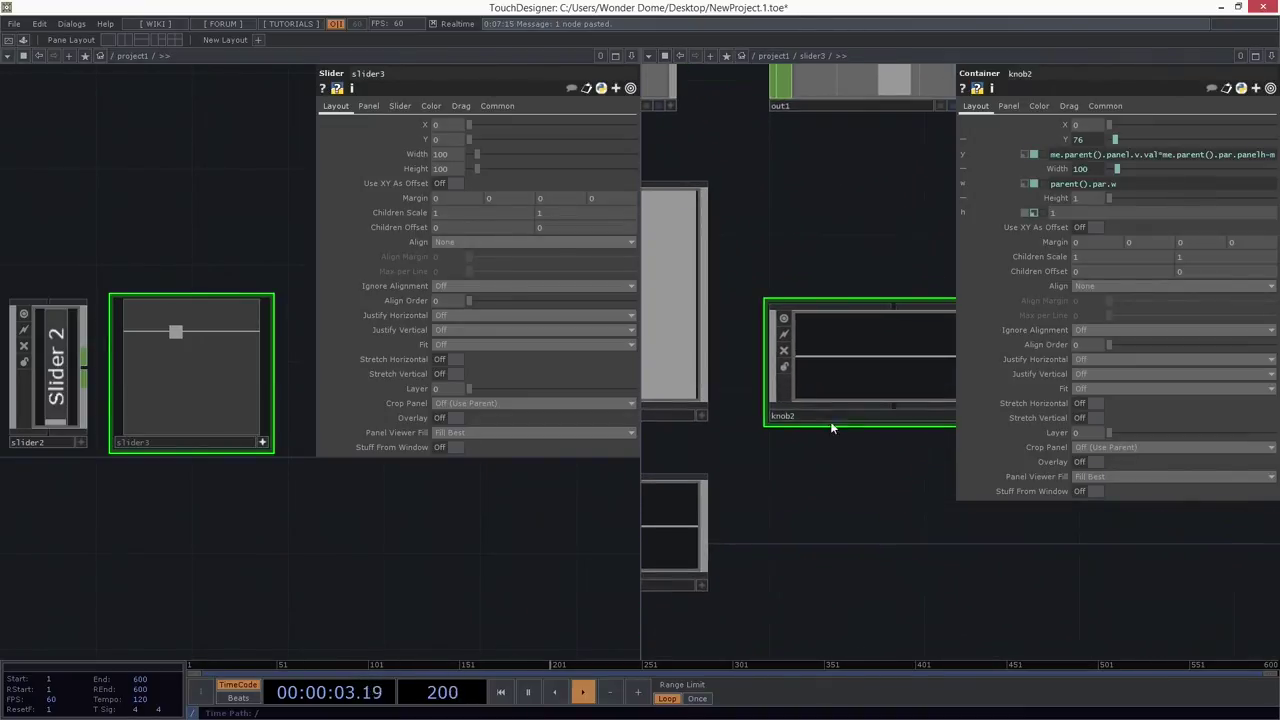
- Copy knob2's width expression and replace the width with a constant value of 1
drag(1132, 184, 984, 182)
key(ctrl+c)
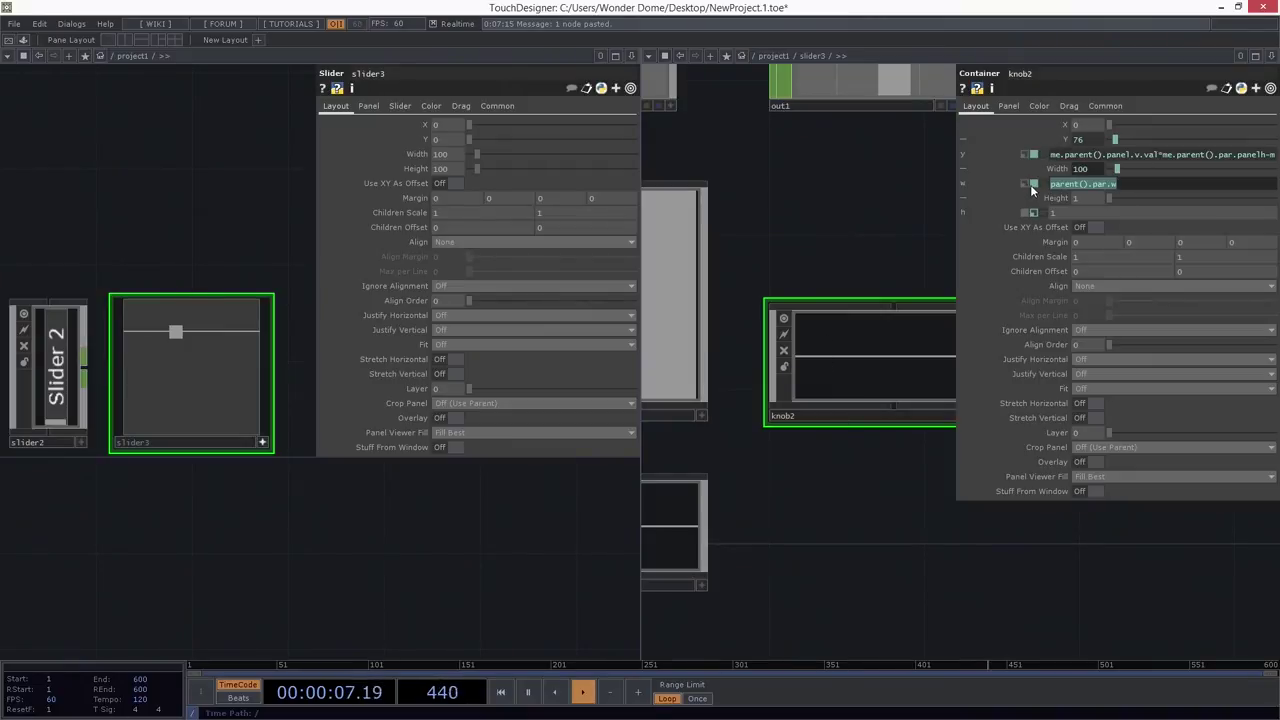
text(5)
key(Return)
drag(1093, 184, 988, 183)
text(1)
key(Return)
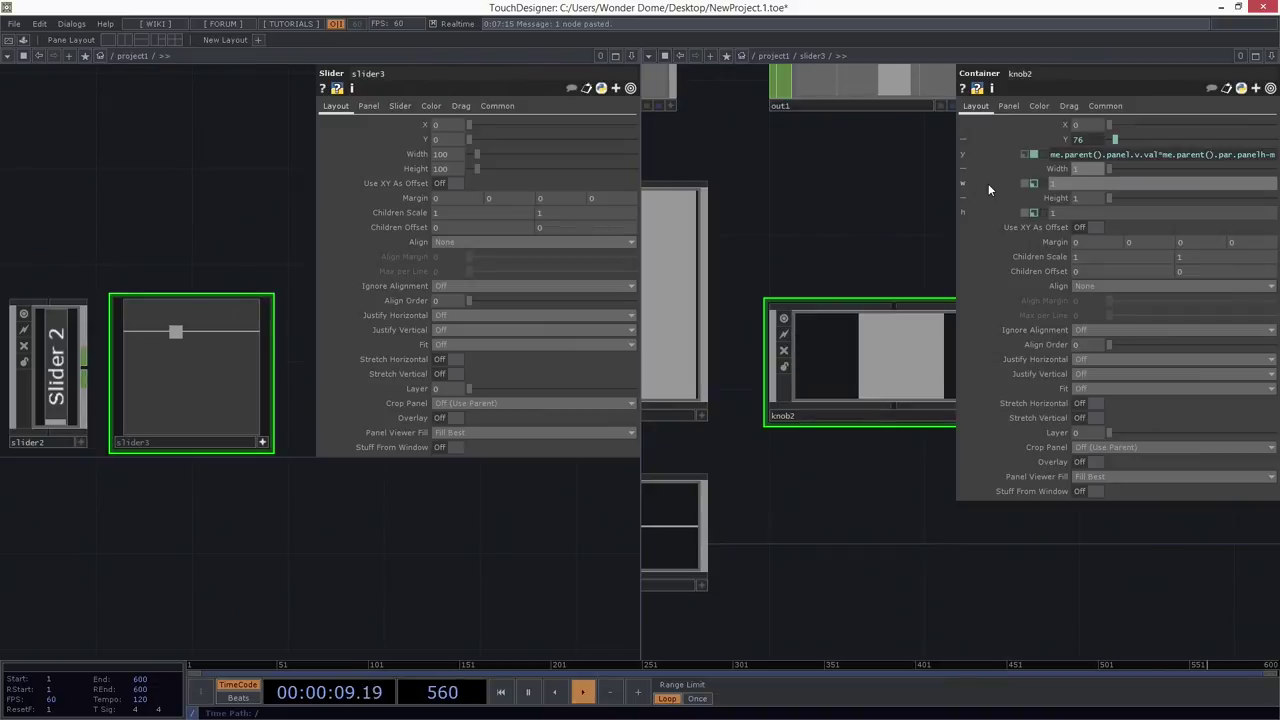
- Set knob2's height to the expression parent().par.h and test the line by moving the knob in slider3's viewer
drag(1088, 213, 988, 215)
key(ctrl+v)
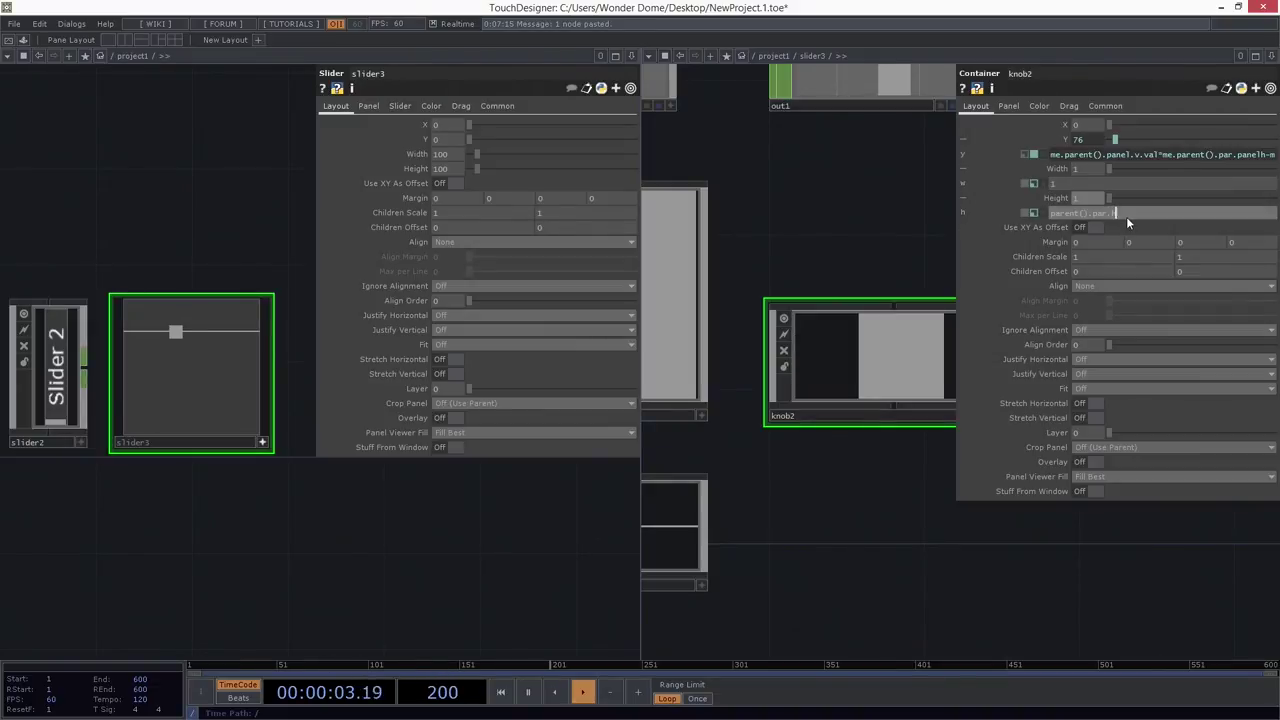
text(h)
key(Return)
drag(159, 335, 158, 403)
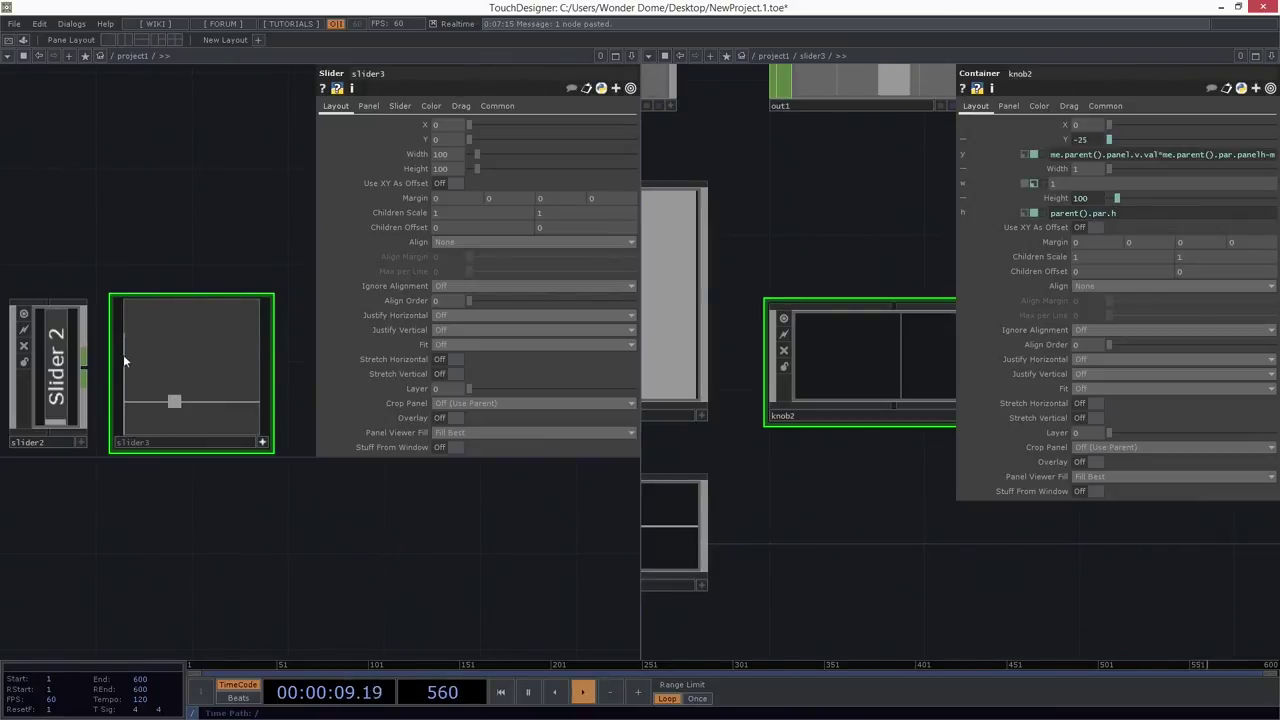
- Copy knob2's Y expression into its X parameter and return Y to a constant 0
click(1134, 154)
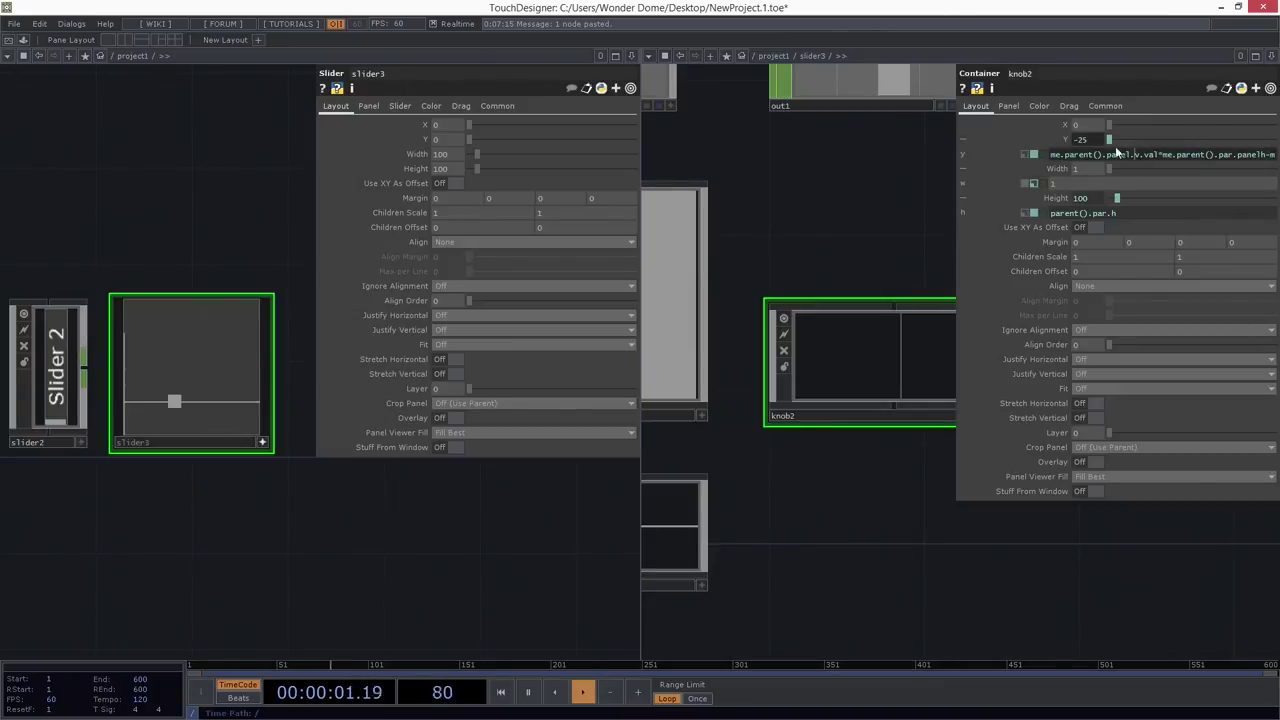
click(1062, 124)
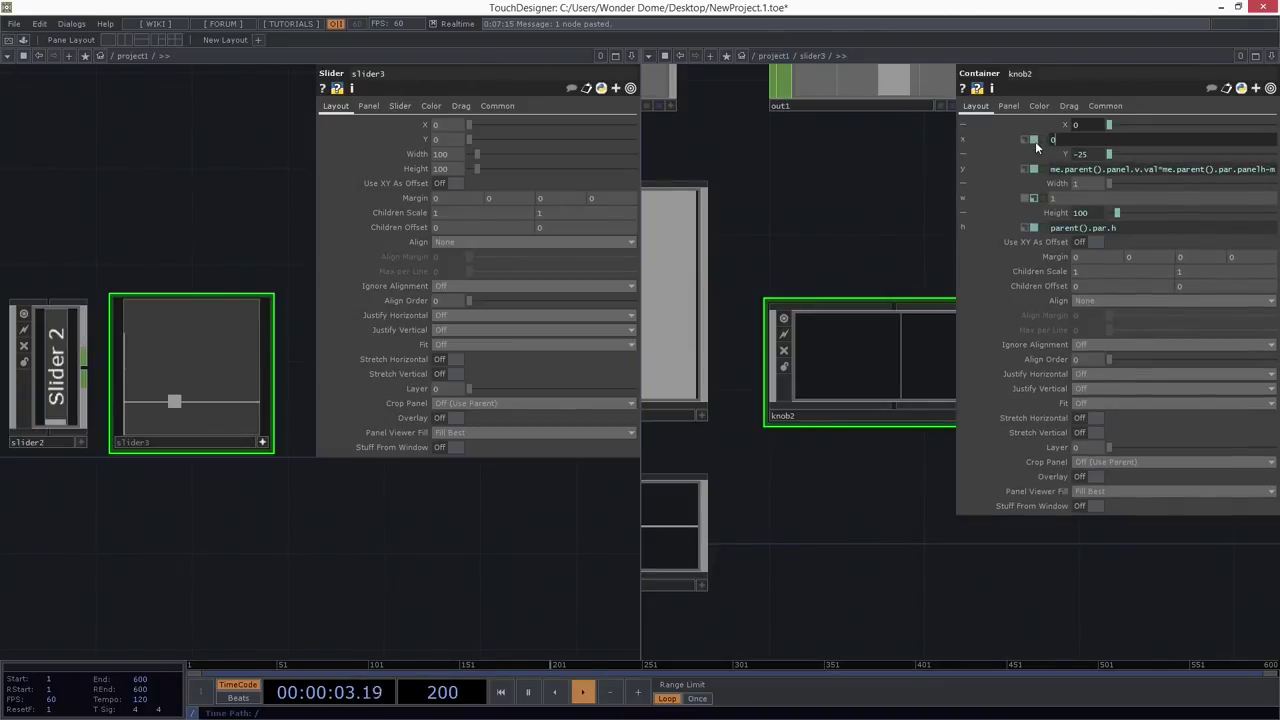
click(1111, 169)
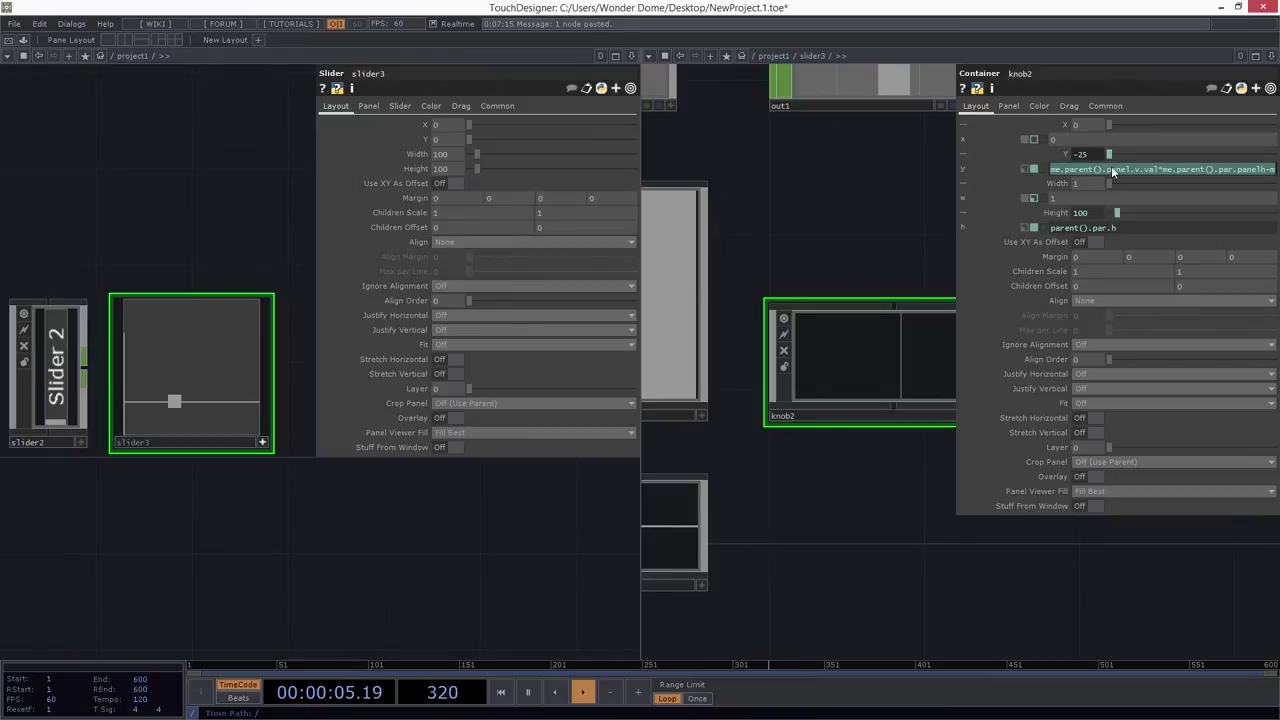
drag(1088, 142, 1006, 144)
key(ctrl+v)
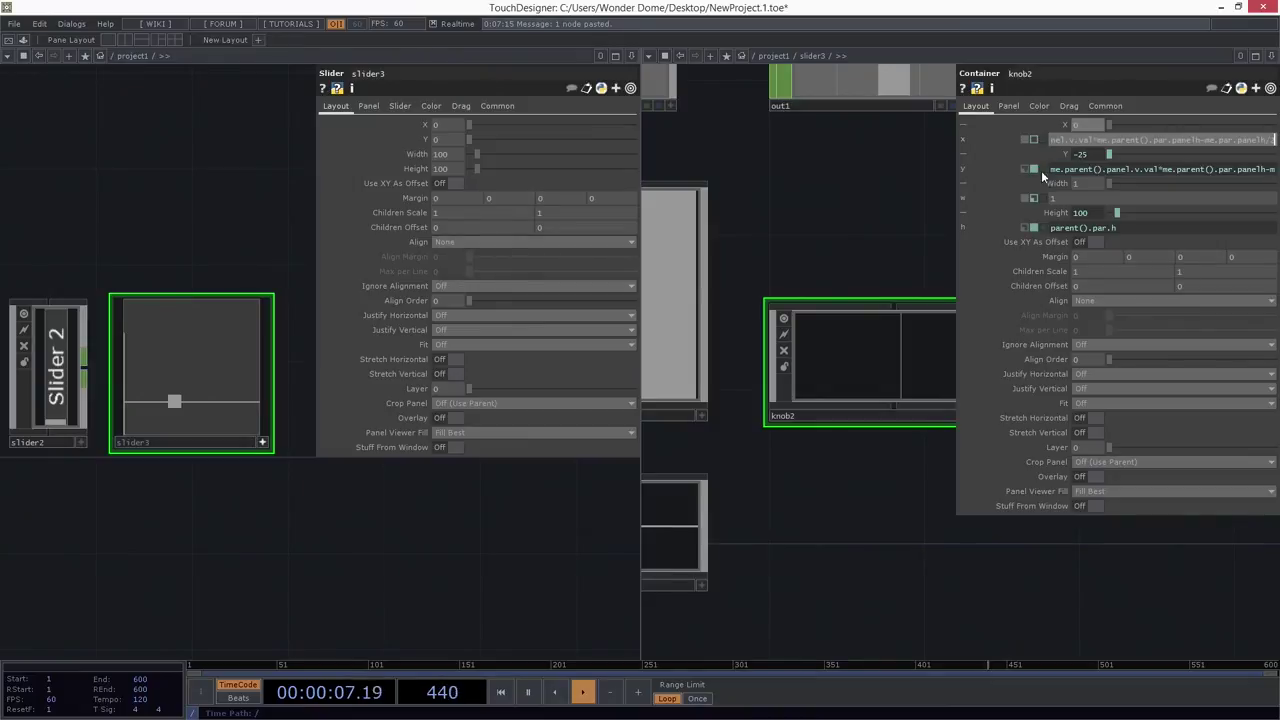
click(1076, 141)
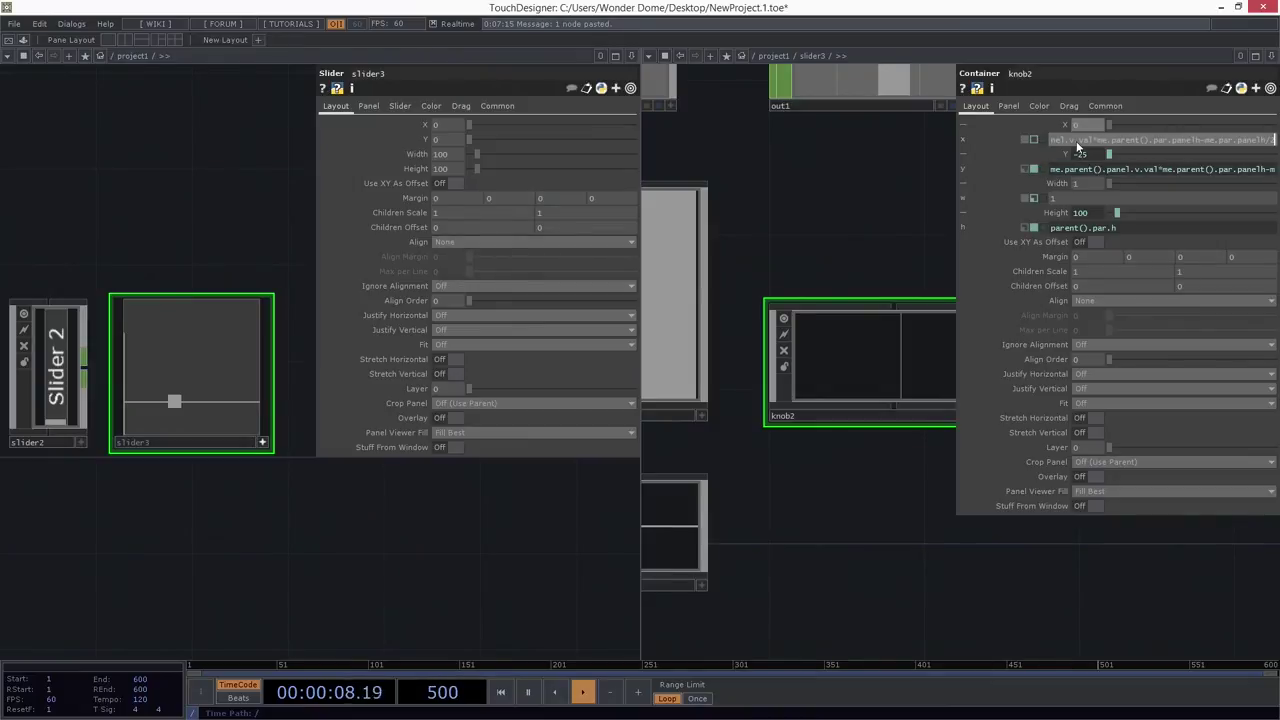
click(1025, 167)
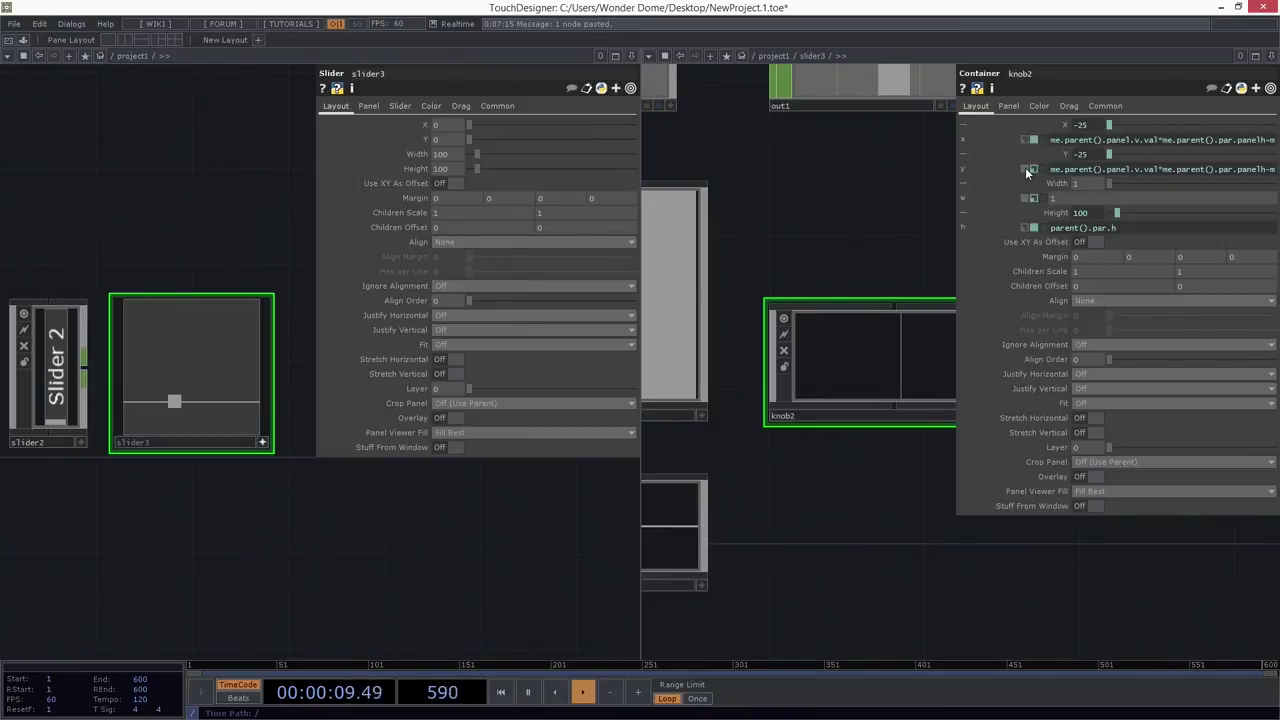
- Change knob2's X expression to me.parent().panel.u.val*me.parent().par.panelw-me.par.panelw/2 and test the crosshair in slider3's viewer
click(1138, 141)
key(BackSpace)
text(u)
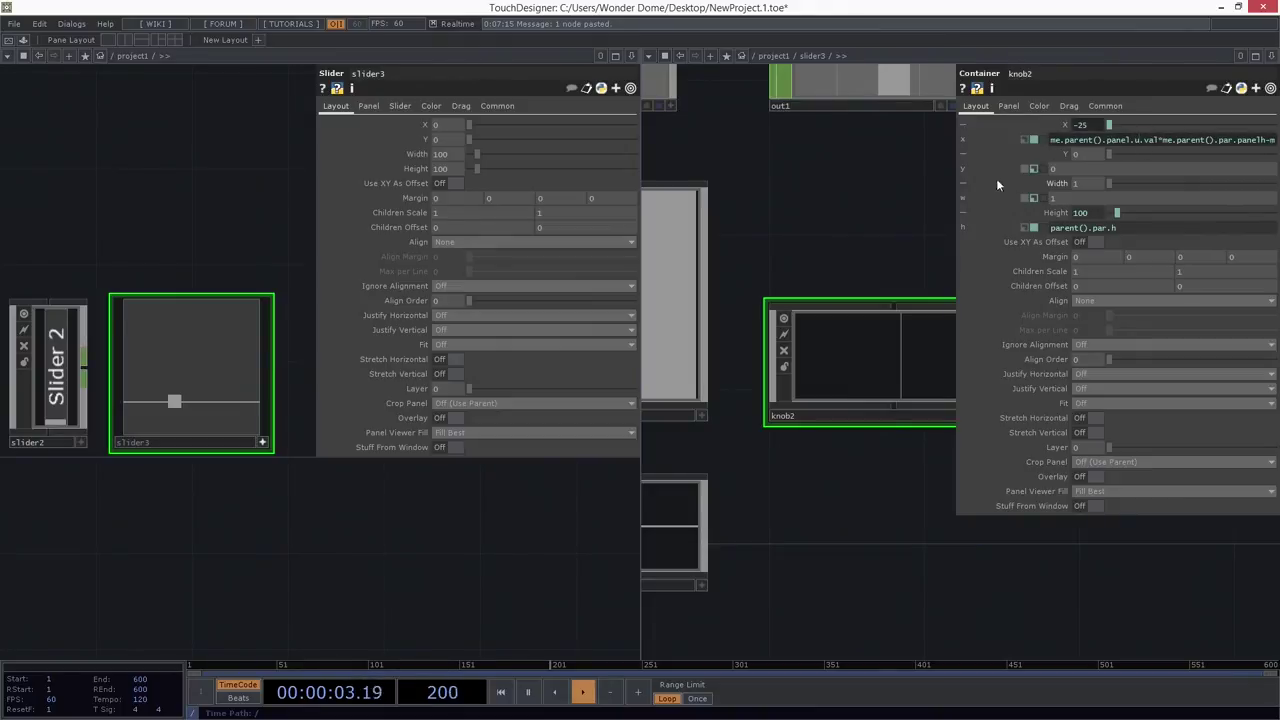
drag(957, 190, 804, 188)
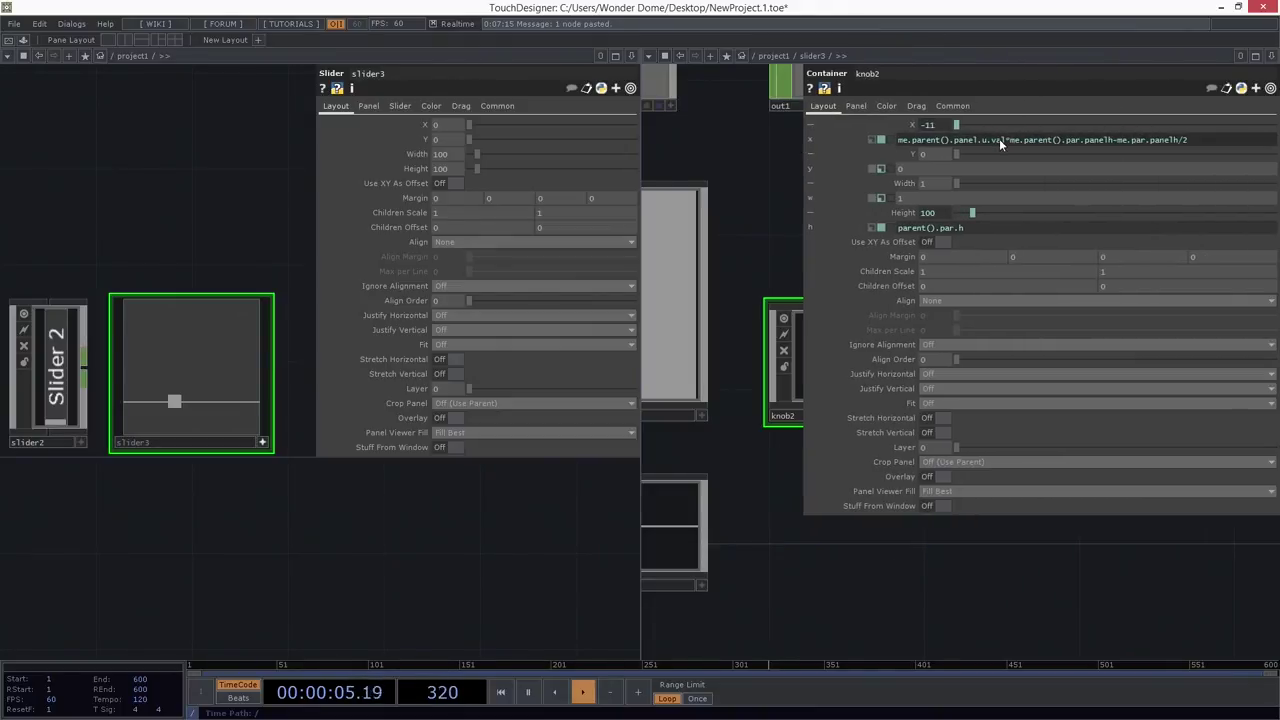
click(1110, 142)
key(BackSpace)
text(w)
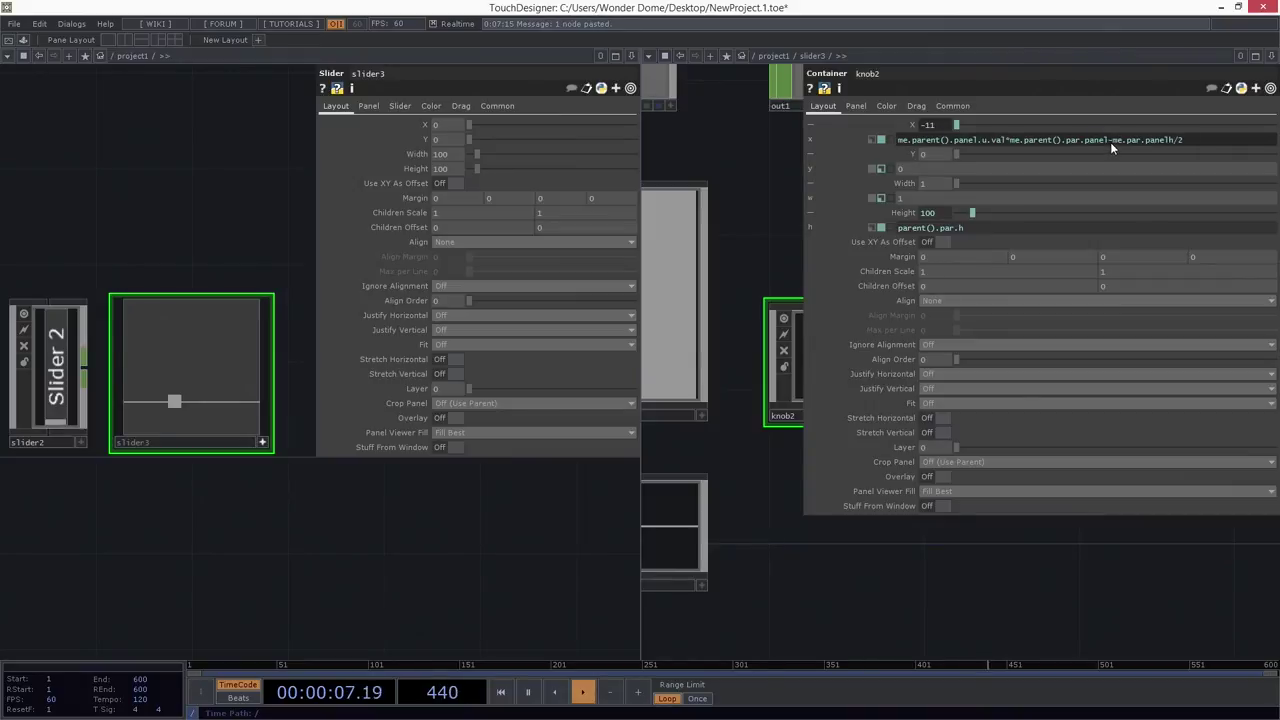
click(1176, 142)
key(BackSpace)
text(w)
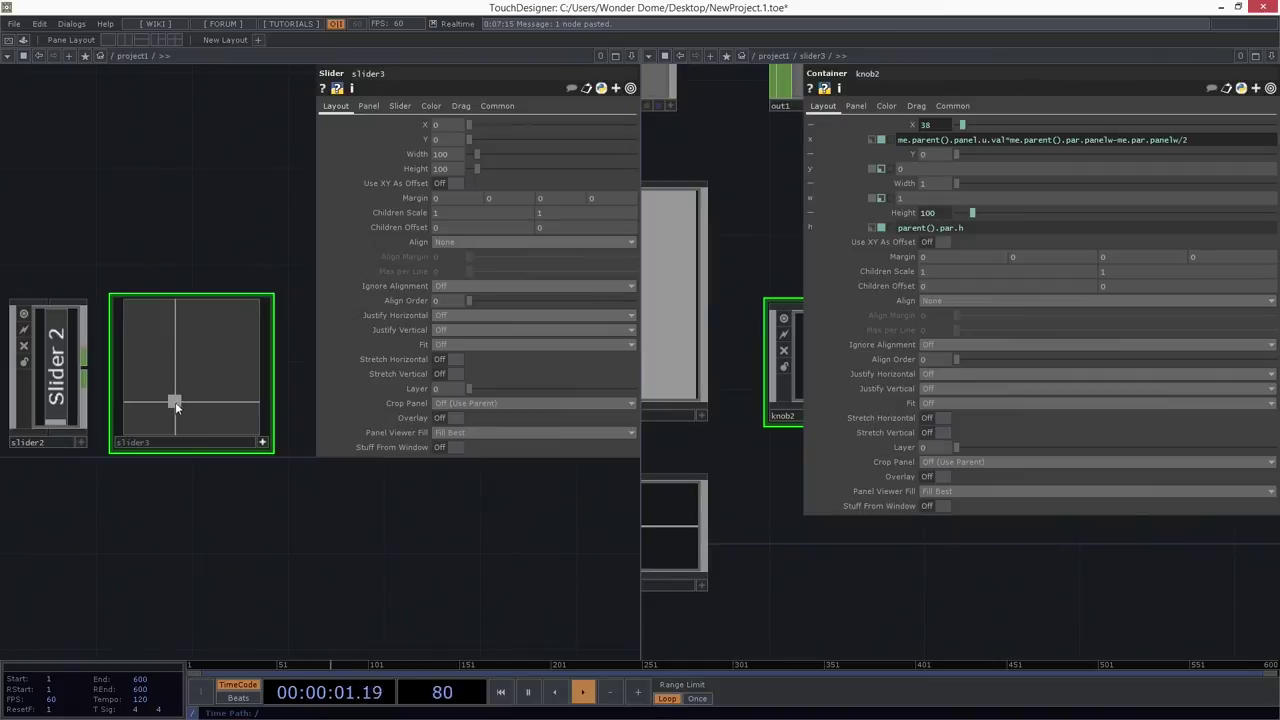
drag(174, 402, 196, 366)
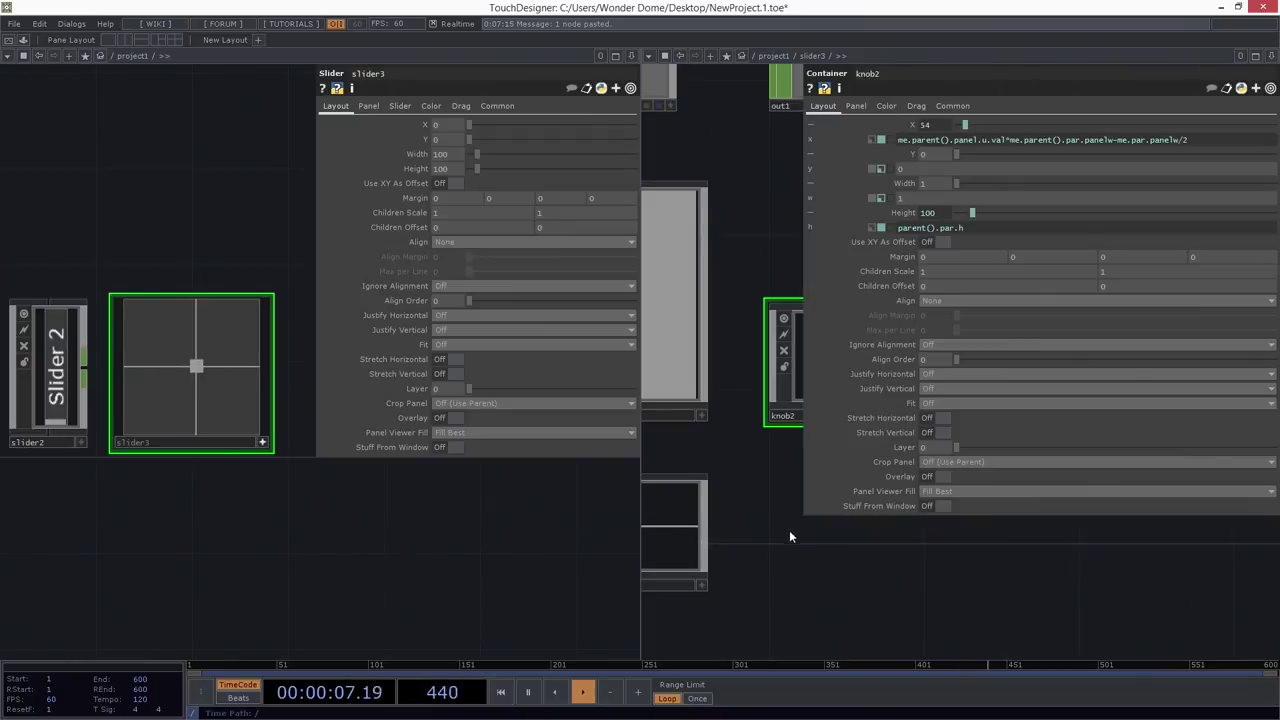
- Narrow the knob2 node so it fits neatly beside the square knob, and test the slider's knob with both lines
drag(782, 490, 769, 526)
drag(792, 447, 791, 463)
drag(664, 459, 758, 490)
scroll(789, 542, down, 3)
drag(797, 561, 794, 518)
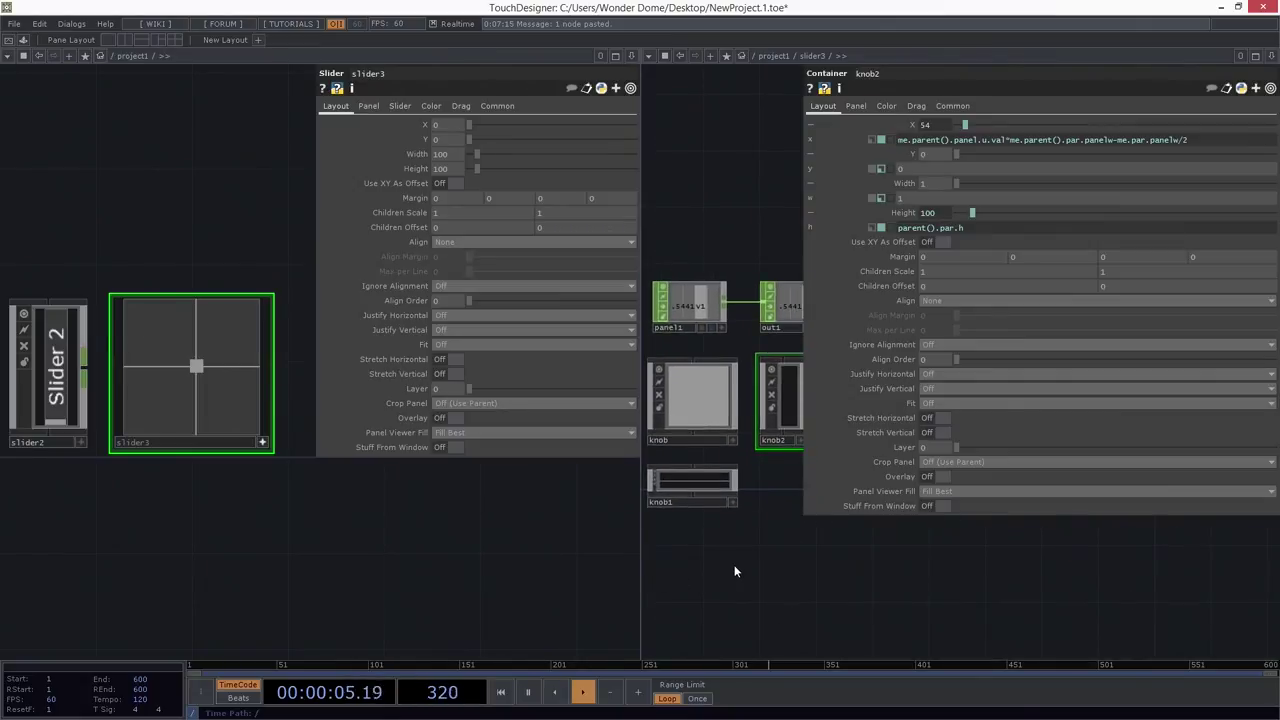
key(p)
scroll(890, 420, up, 5)
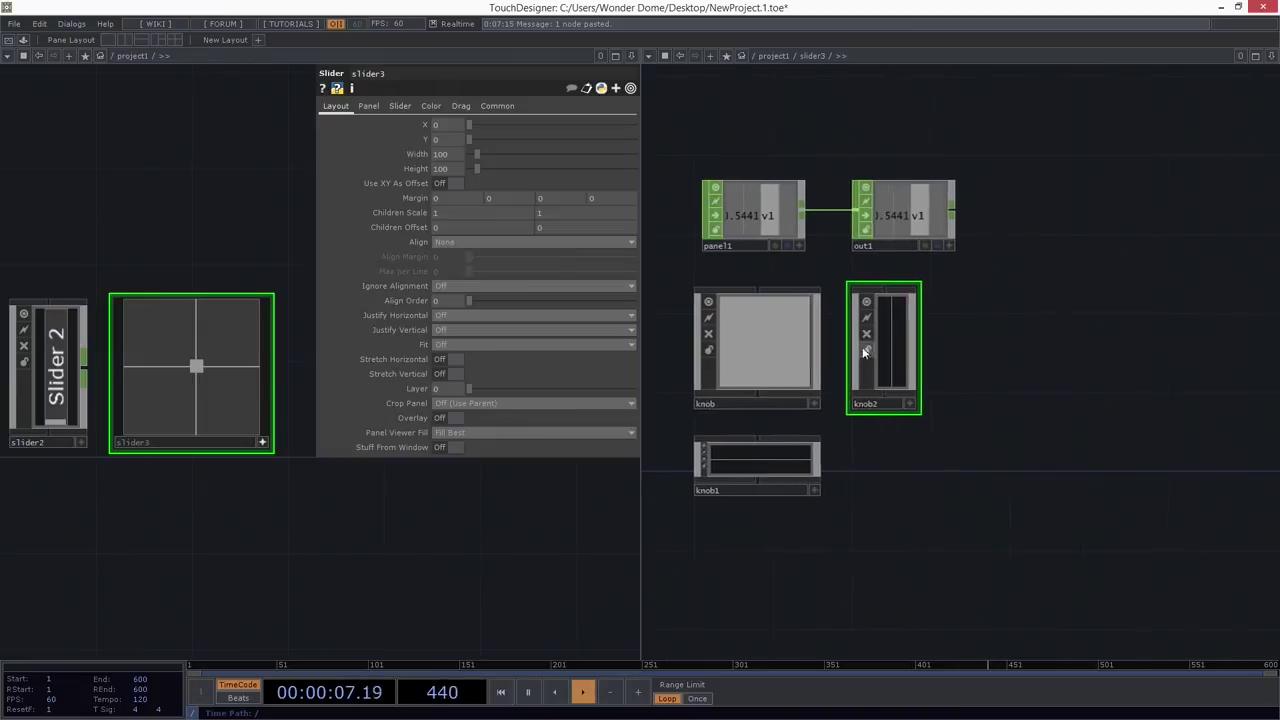
drag(191, 371, 228, 319)
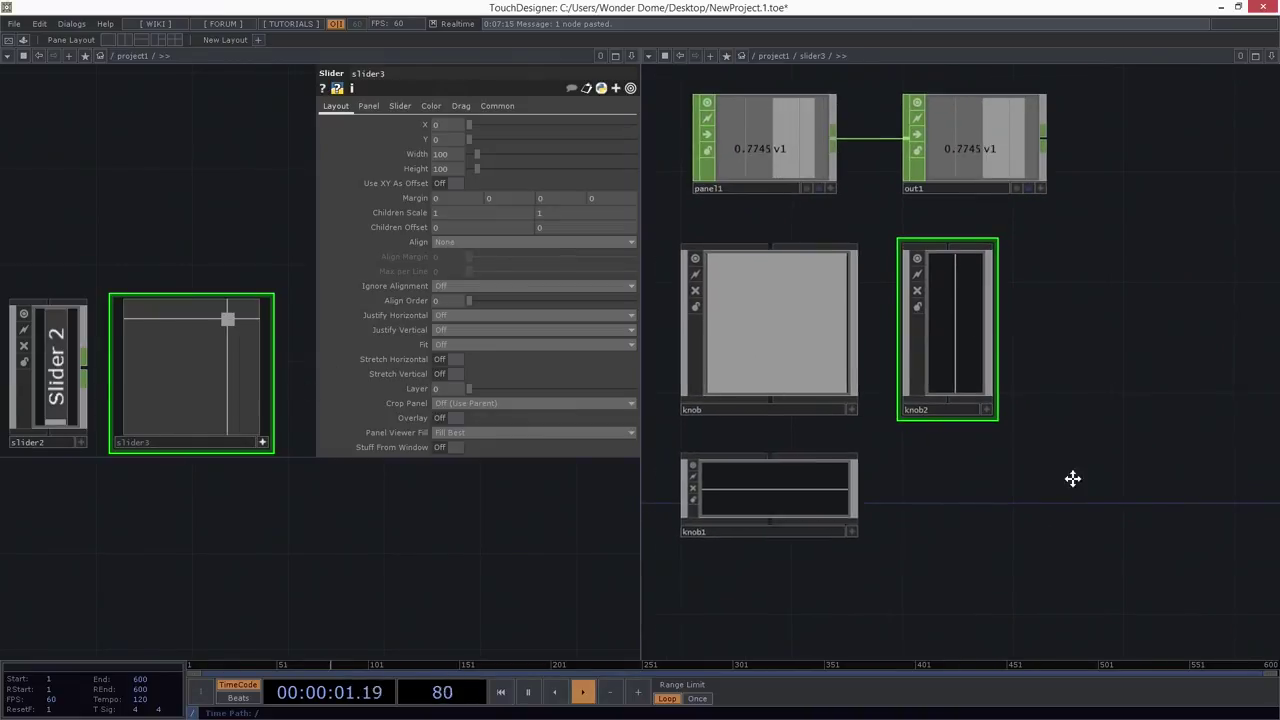
- Close the pane showing project1 so the slider3 network fills the workspace
key(p)
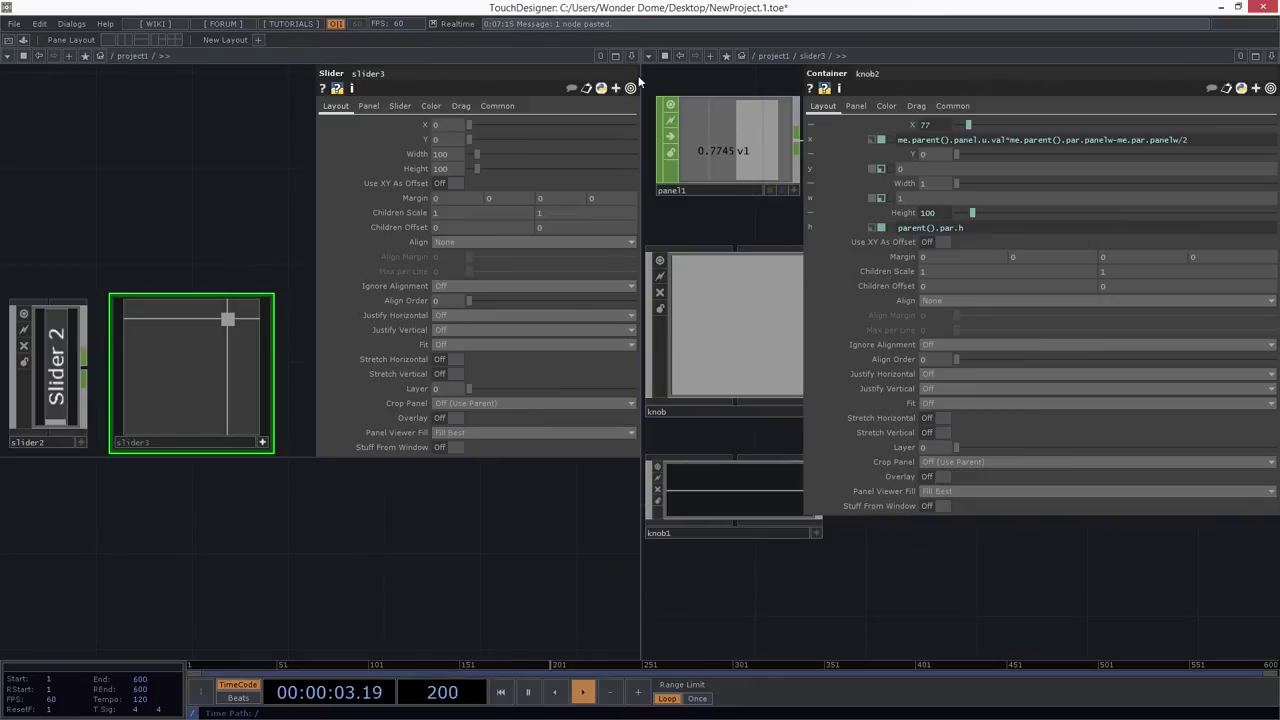
click(630, 55)
click(548, 149)
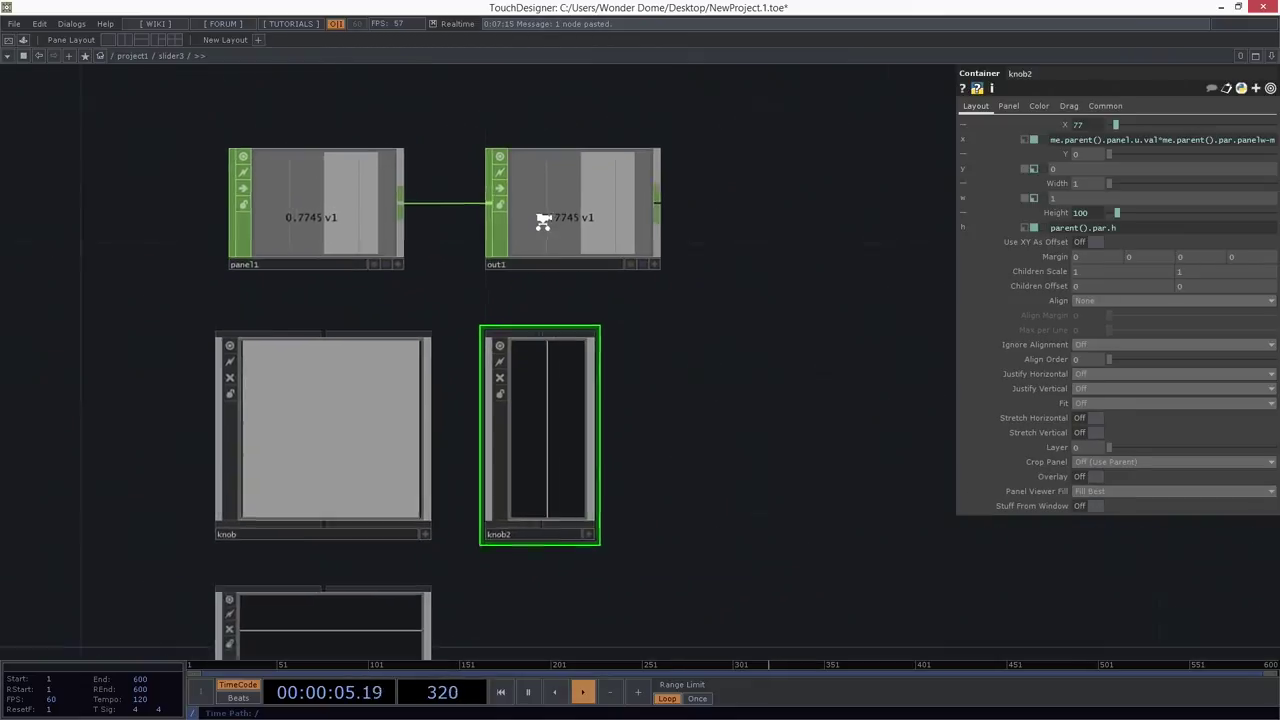
scroll(766, 229, down, 3)
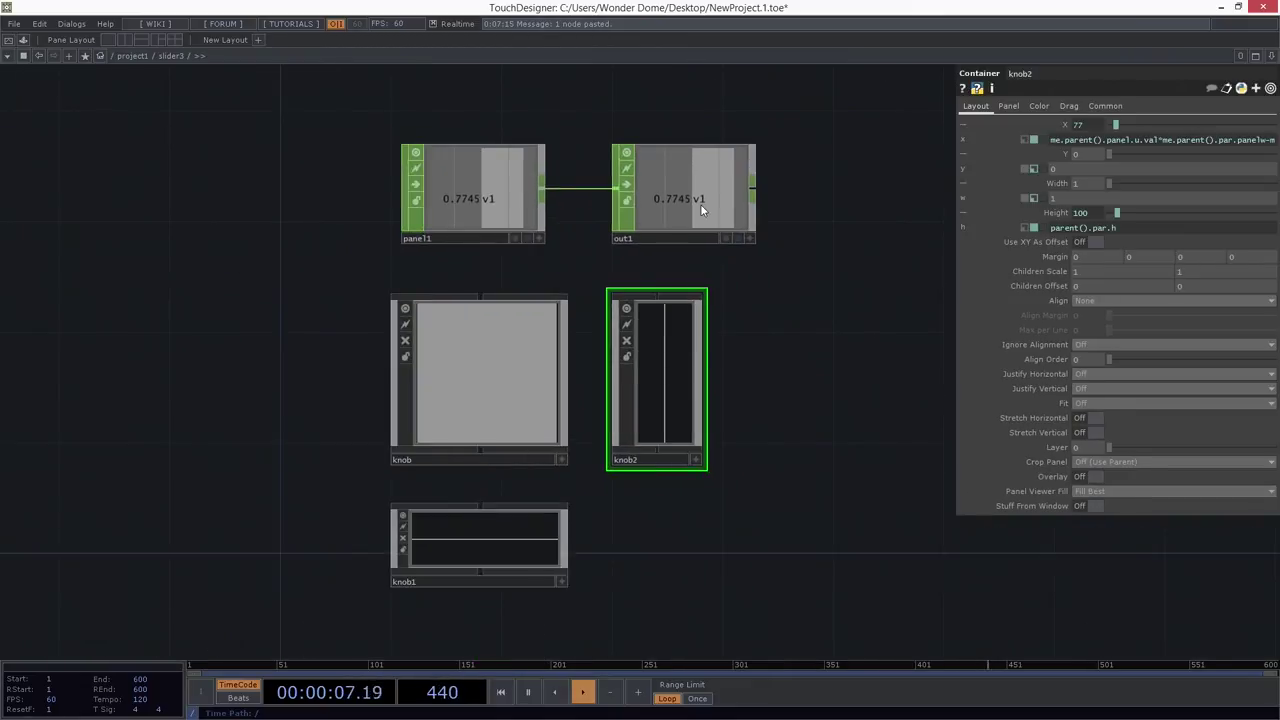
- Make panel1 select the channels u v and rename them x y, testing with the knob in slider3's floating viewer
key(alt+Tab)
mouse_move(171, 104)
mouse_down()
mouse_move(138, 106)
mouse_move(173, 106)
mouse_move(152, 76)
mouse_move(160, 116)
mouse_up()
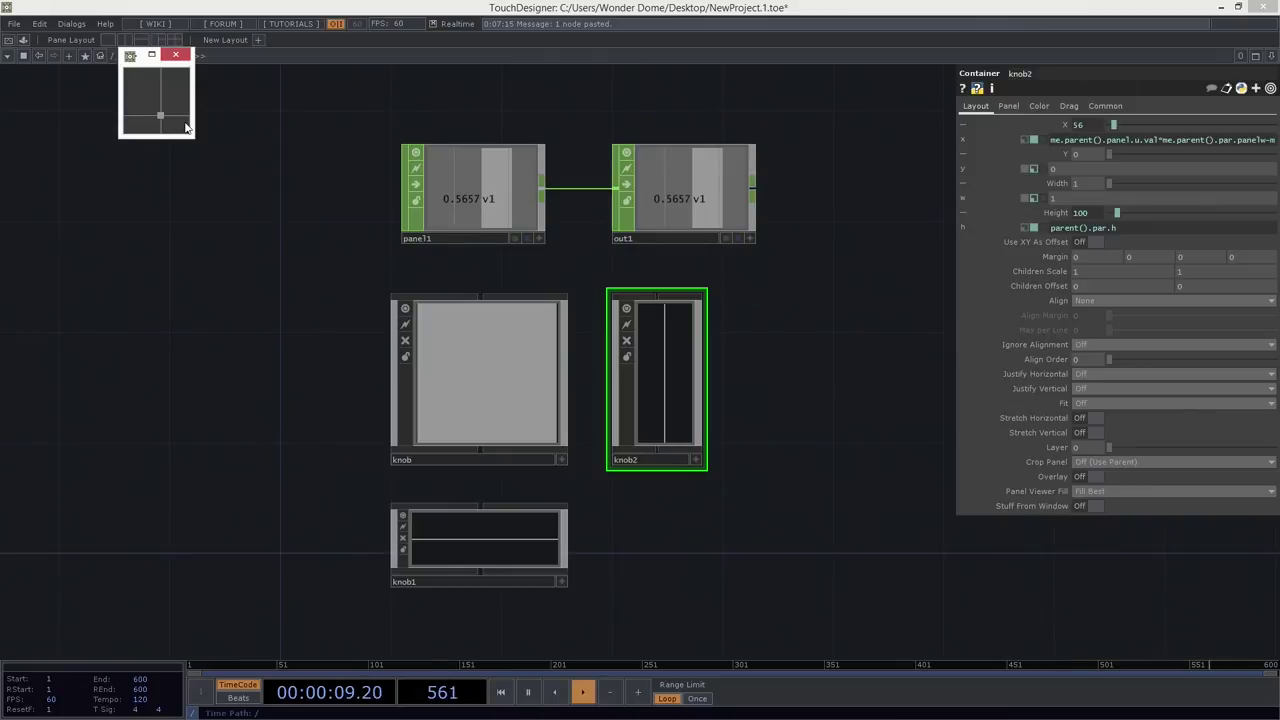
drag(360, 93, 446, 190)
click(1093, 140)
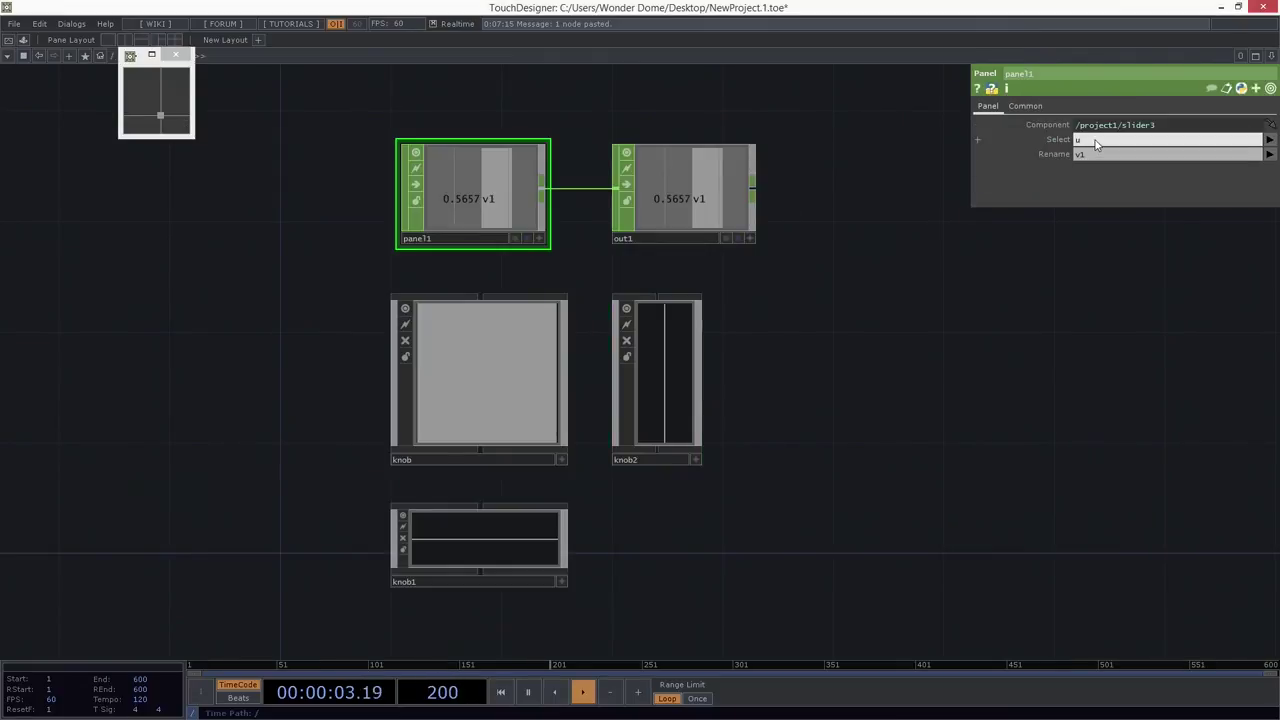
key(Tab)
text(x y)
key(Return)
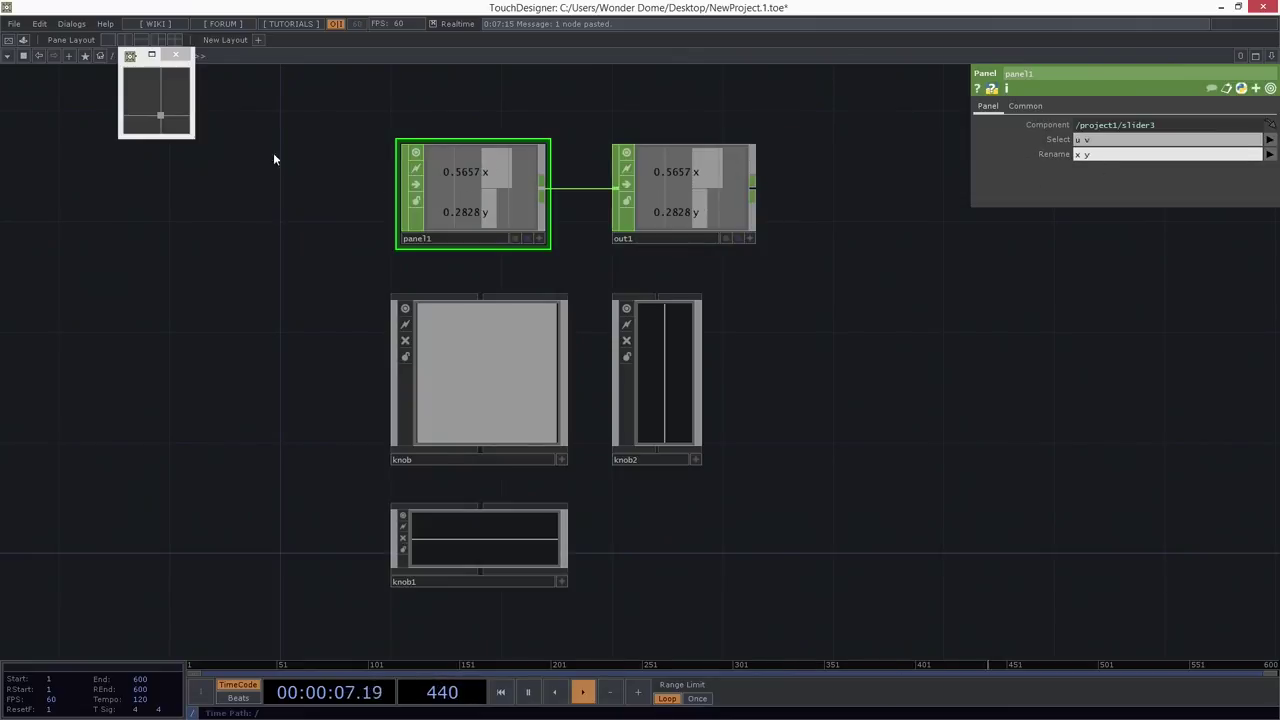
click(161, 111)
mouse_move(161, 116)
mouse_down()
mouse_move(134, 78)
mouse_move(174, 113)
mouse_up()
- Return to the project1 network and place a Null CHOP beside slider3
scroll(287, 265, down, 5)
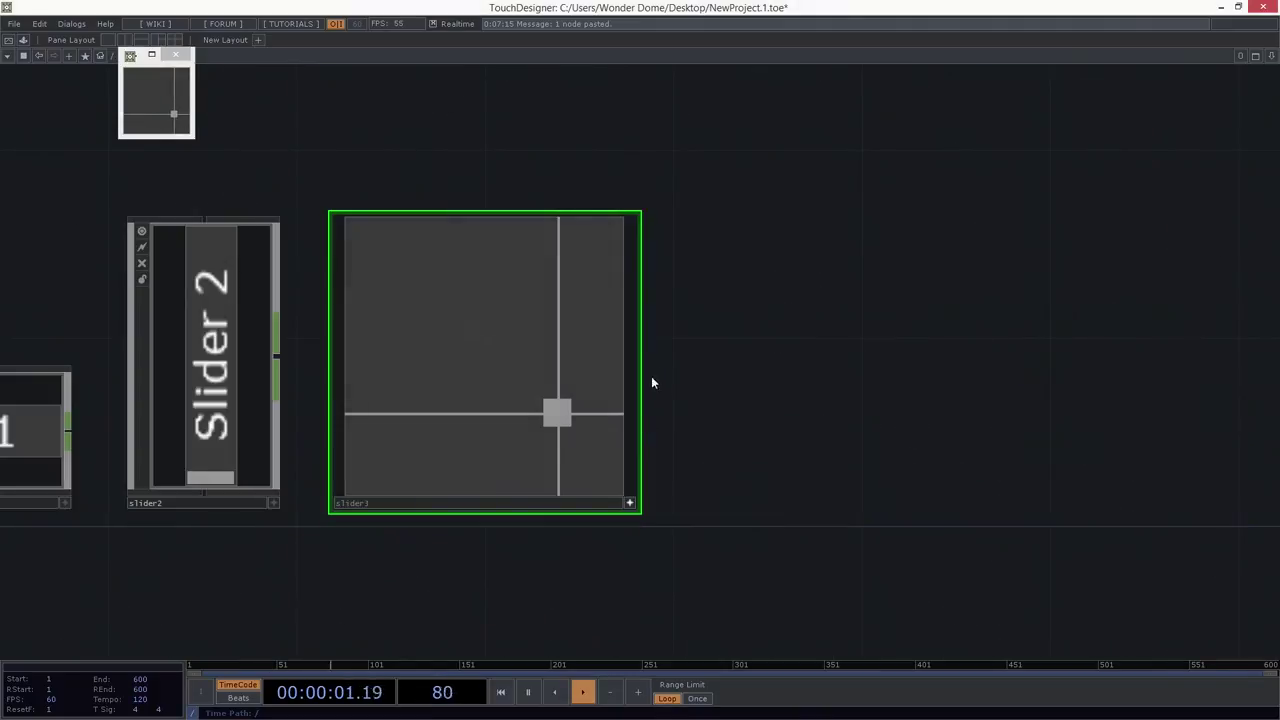
key(Tab)
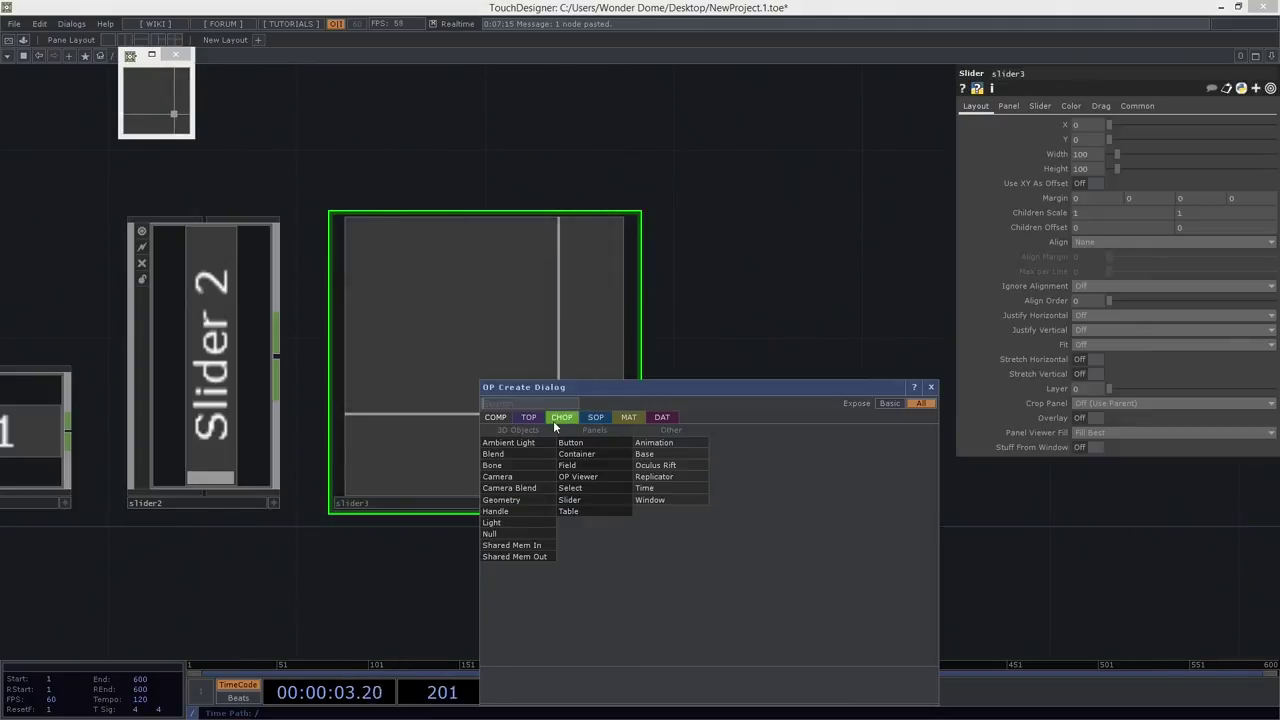
click(556, 427)
text(nu)
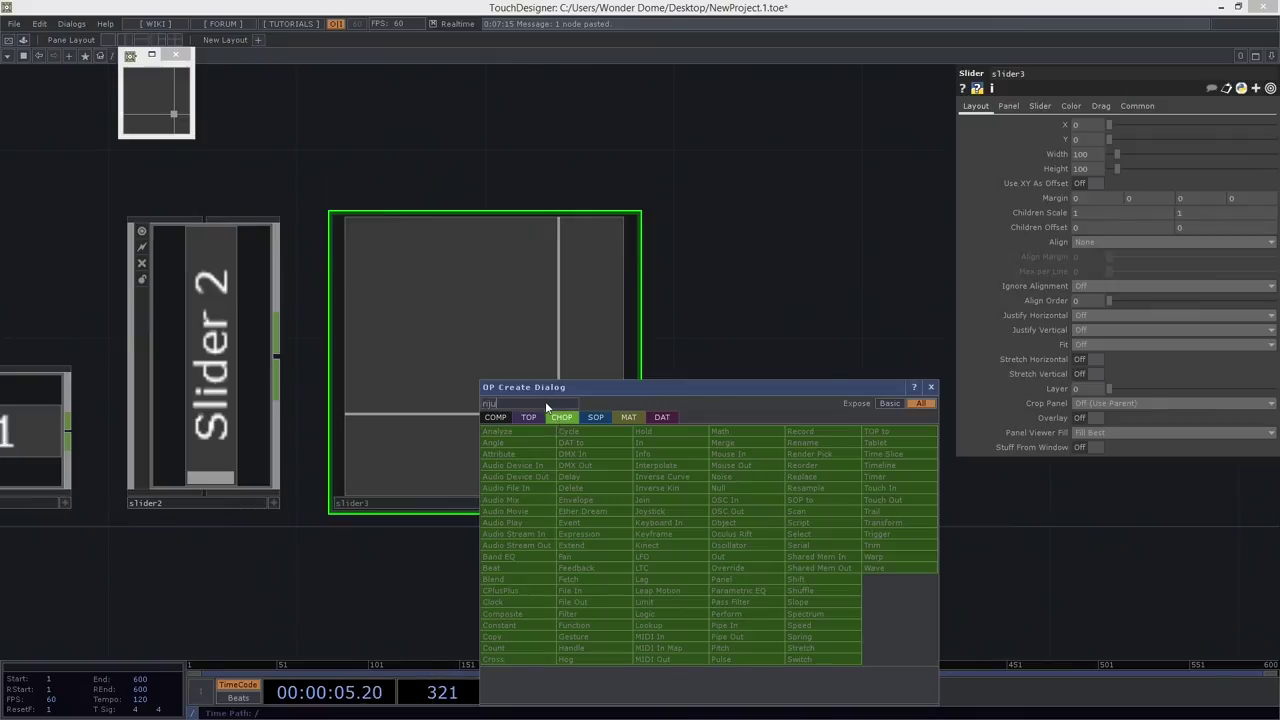
text(l)
key(BackSpace)
key(BackSpace)
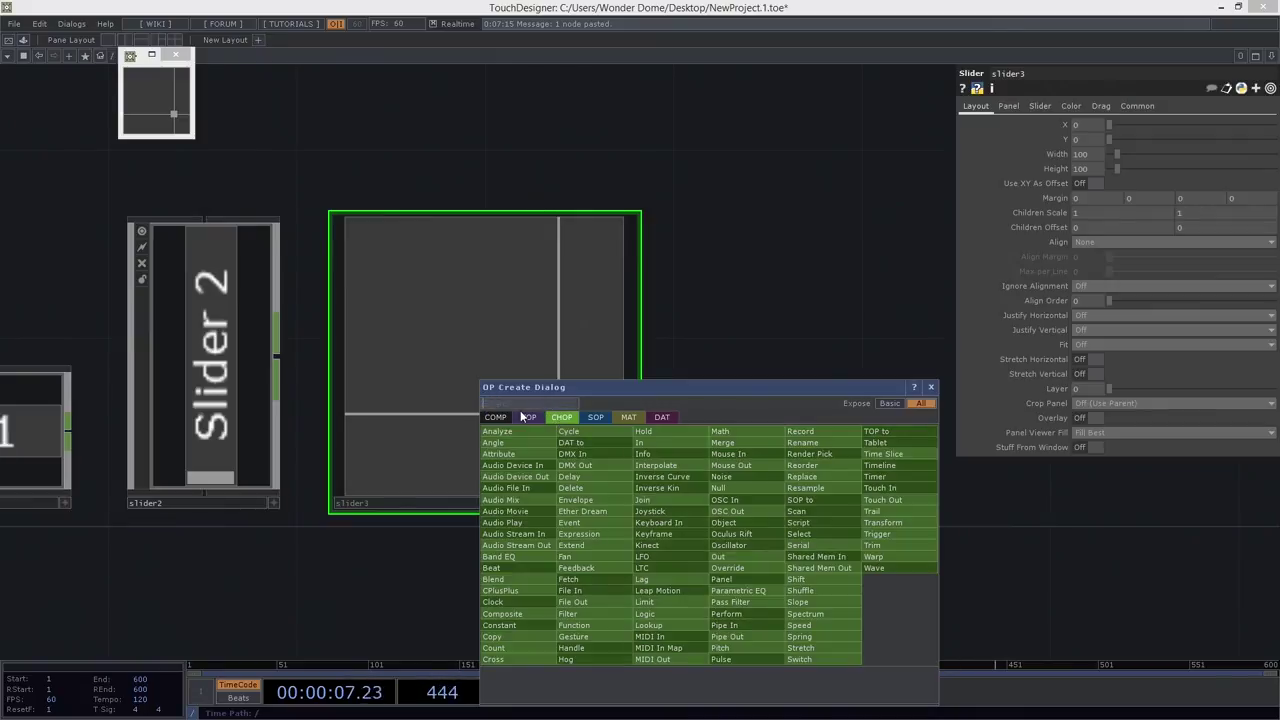
text(null)
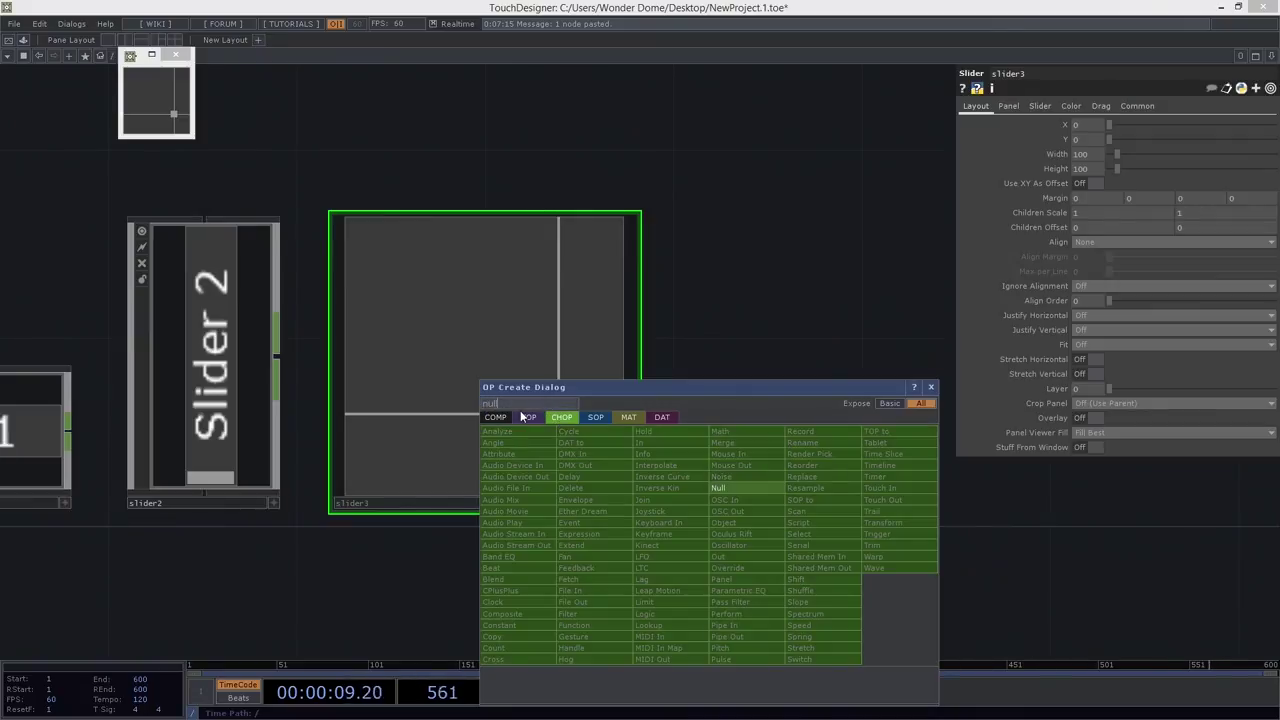
click(718, 488)
click(811, 377)
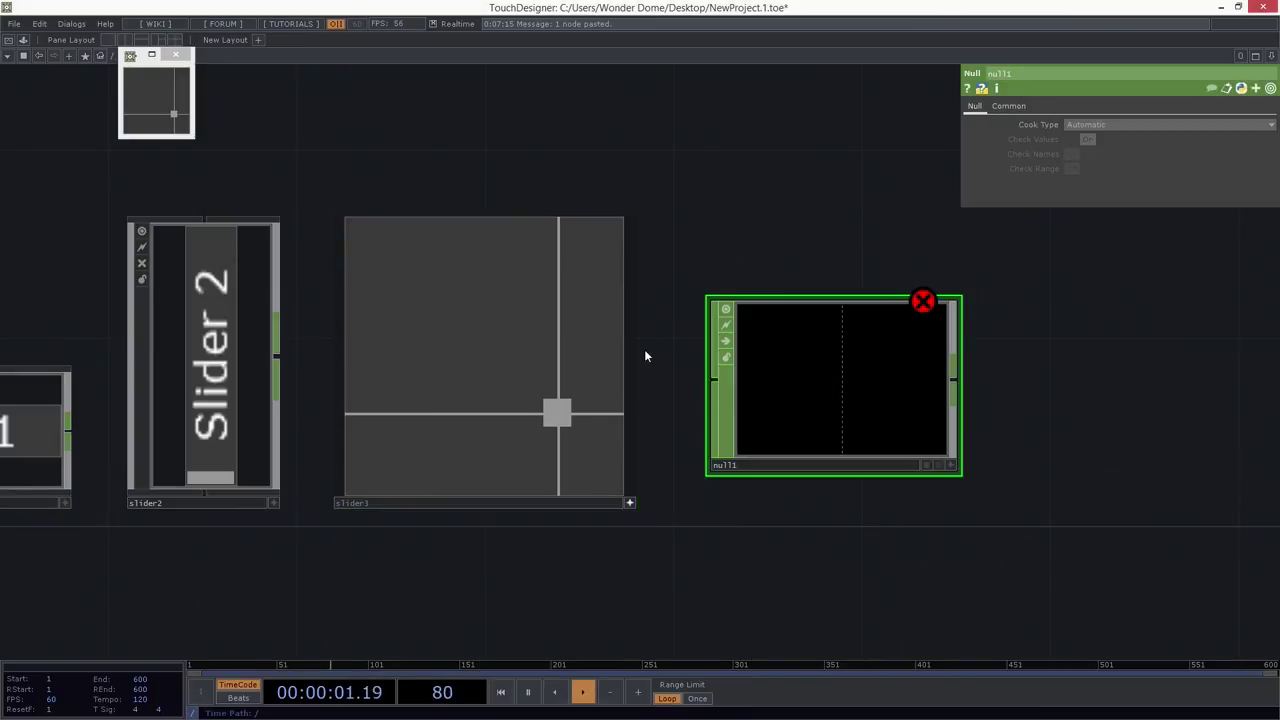
- Connect slider3's output to the Null and move the slider's knob to check the x and y channels
drag(640, 356, 714, 379)
drag(400, 360, 441, 322)
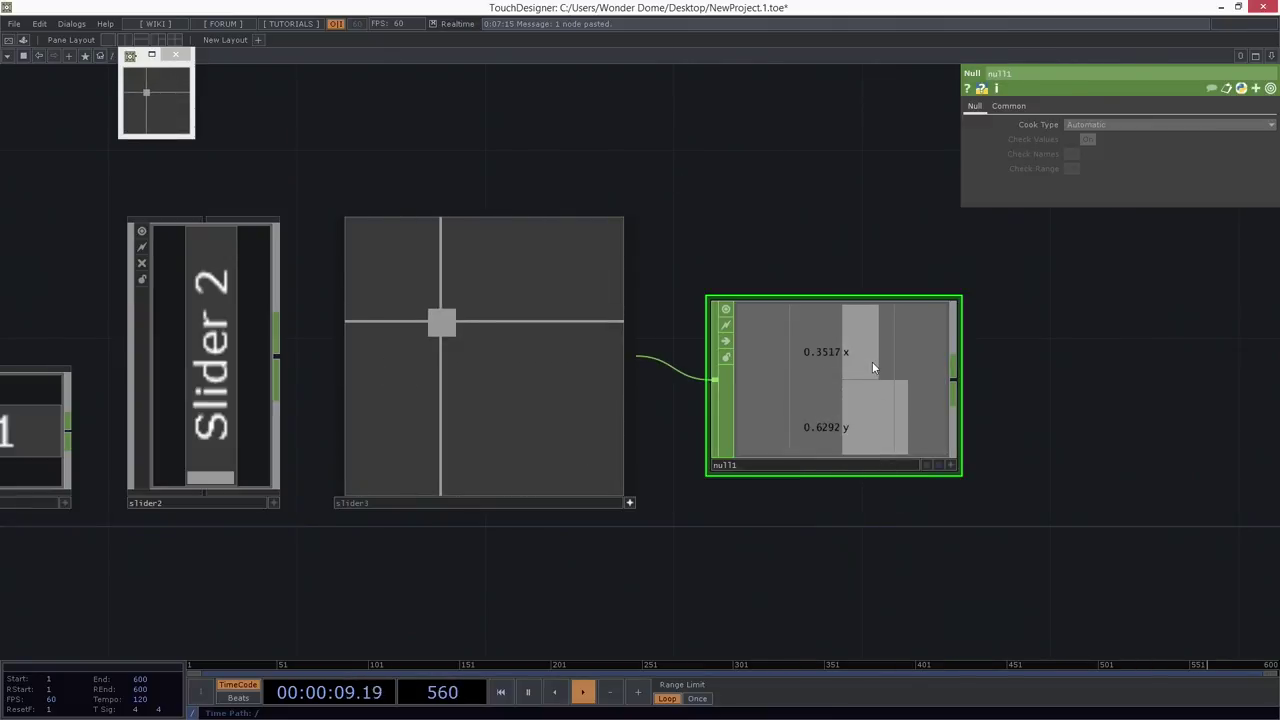
- Delete the test Null CHOP connected to slider3
key(Delete)
key(h)
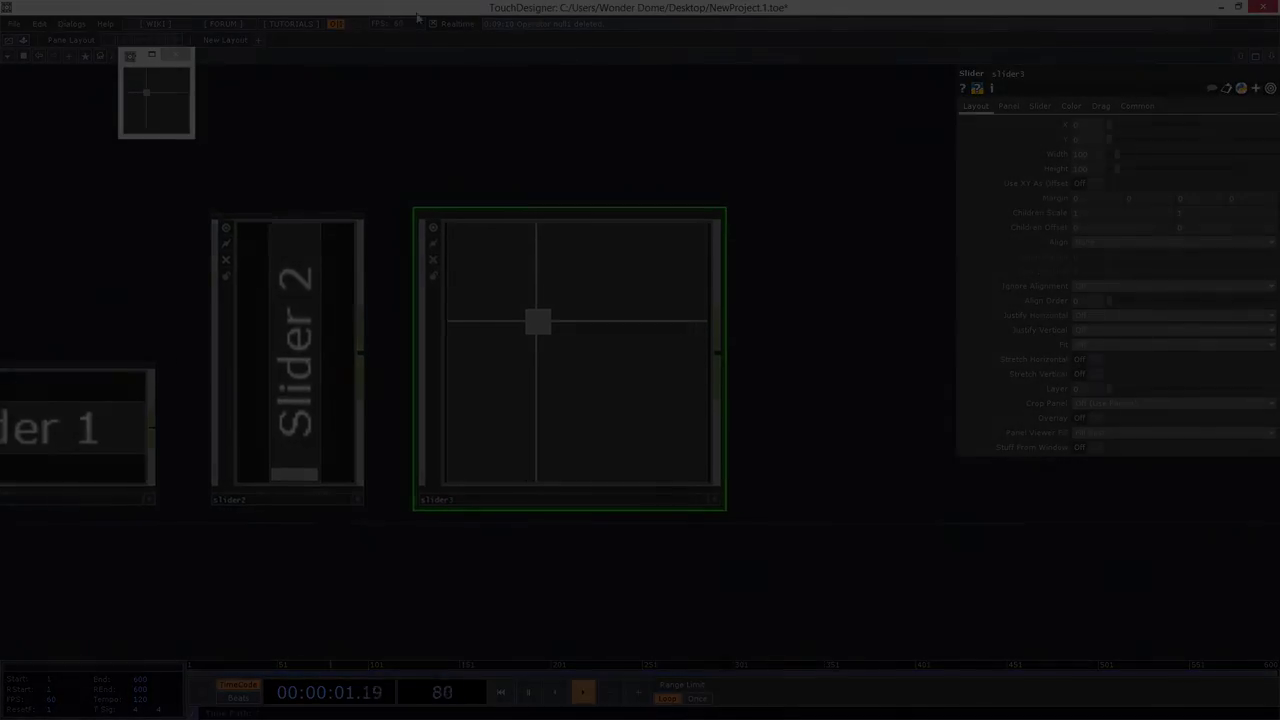